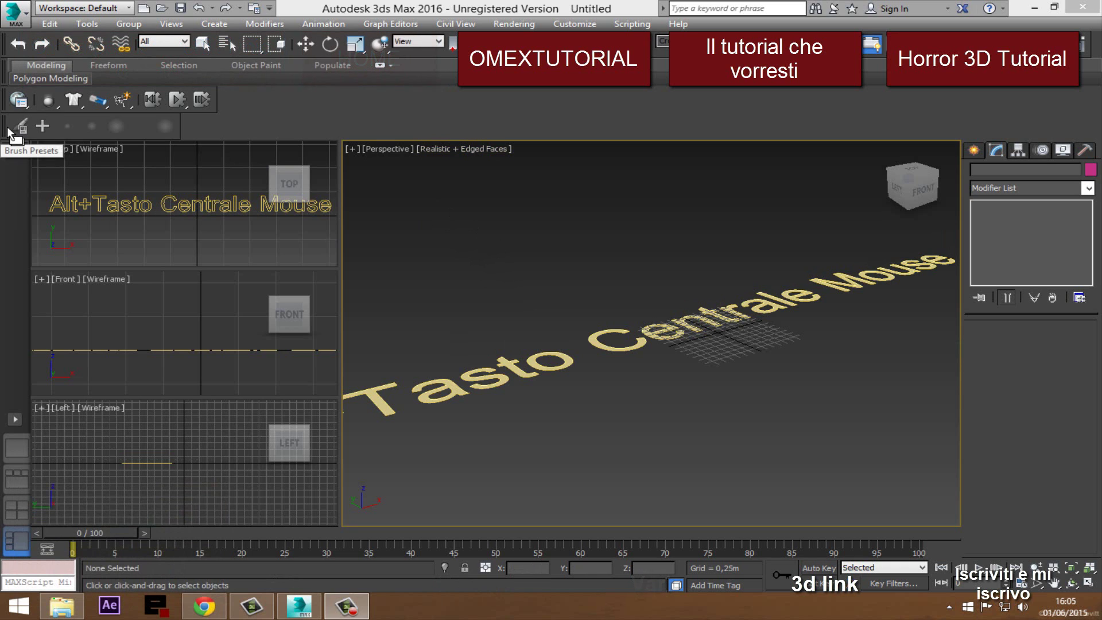
Step: Dock the floating Polygon Modeling toolbar beside the ribbon and pan the Perspective view slightly down
{"action": "left_click_drag", "start_coordinate": [19, 131], "coordinate": [248, 99]}
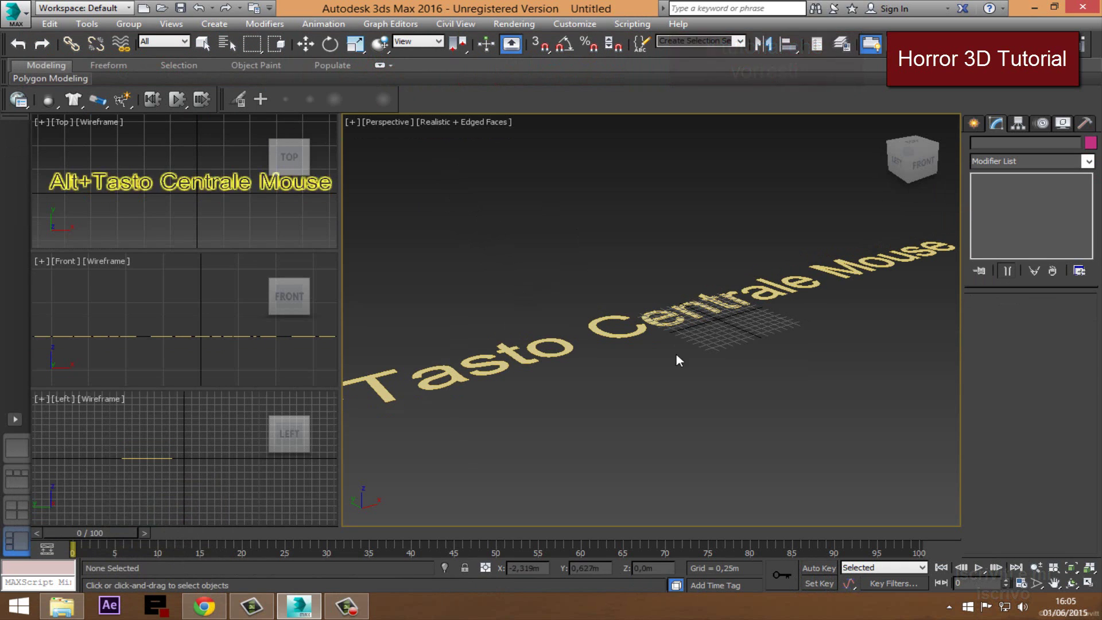
{"action": "middle_click_drag", "start_coordinate": [714, 271], "coordinate": [724, 286]}
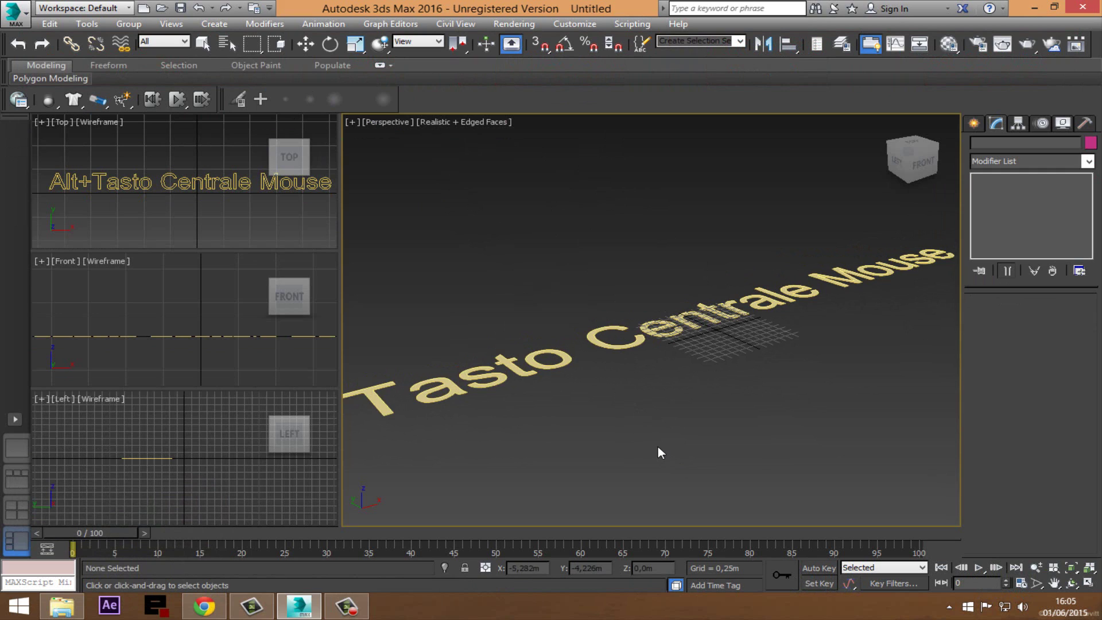
Step: Open Units Setup from the Customize menu and keep Lighting Units set to International
{"action": "left_click", "coordinate": [575, 24]}
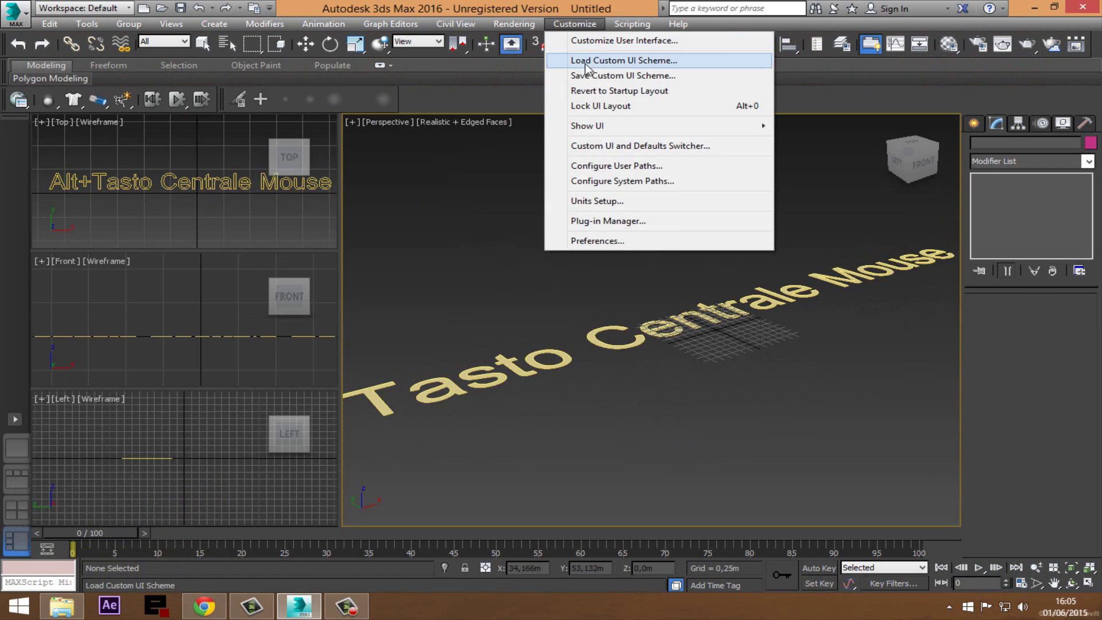
{"action": "left_click", "coordinate": [592, 201]}
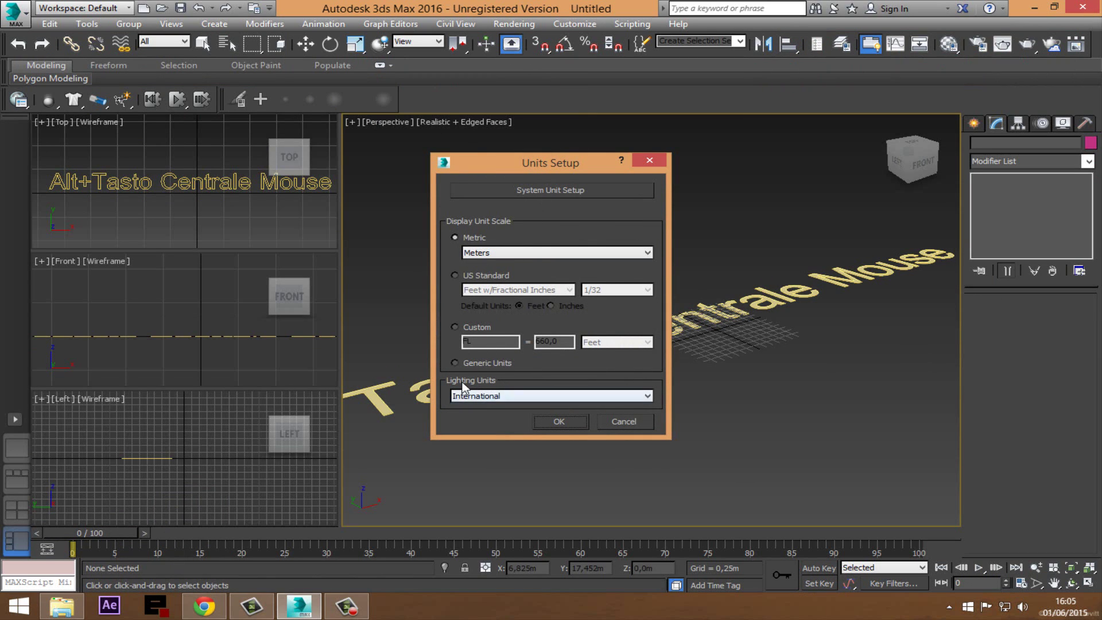
{"action": "left_click", "coordinate": [523, 400]}
{"action": "left_click", "coordinate": [521, 398]}
Step: Try the US Standard, Custom and Metric display scales, ending on Generic Units
{"action": "left_click", "coordinate": [455, 275]}
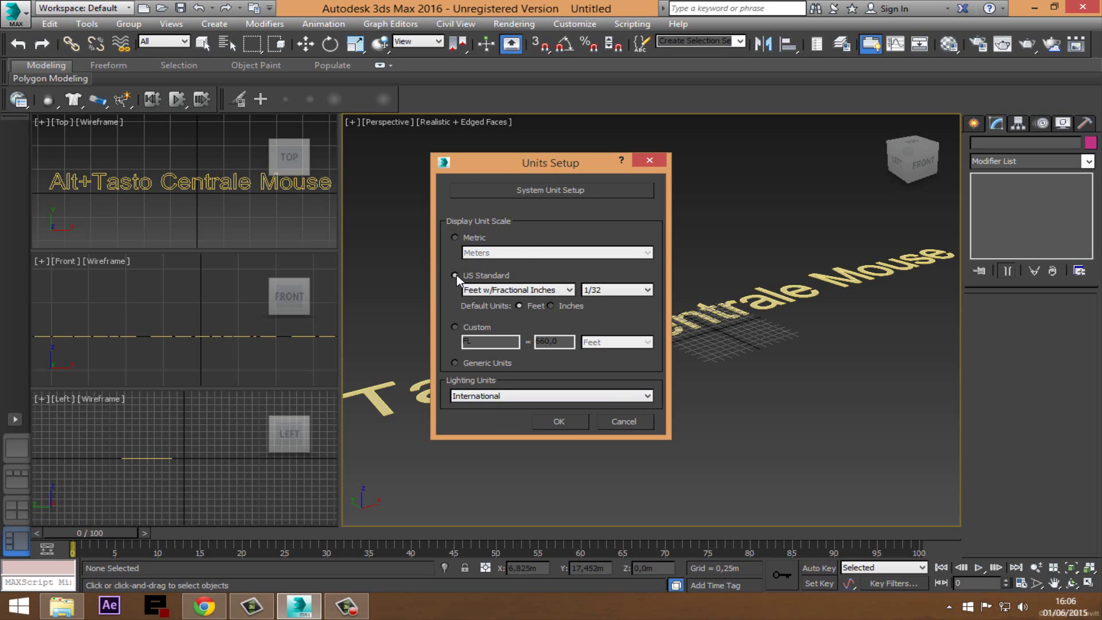
{"action": "left_click", "coordinate": [455, 327]}
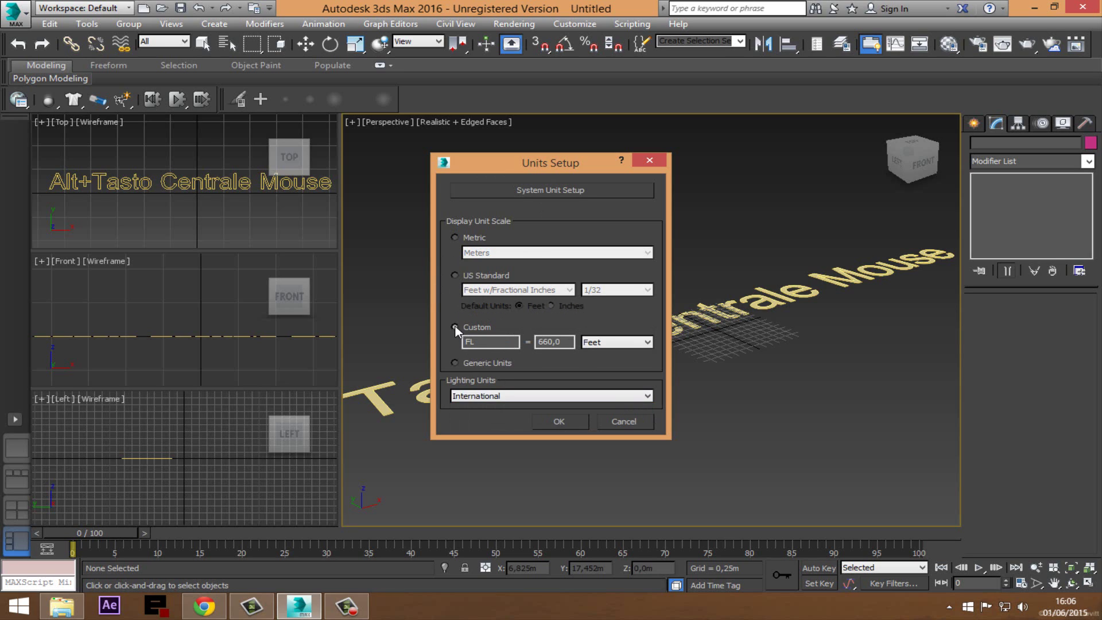
{"action": "left_click", "coordinate": [455, 275]}
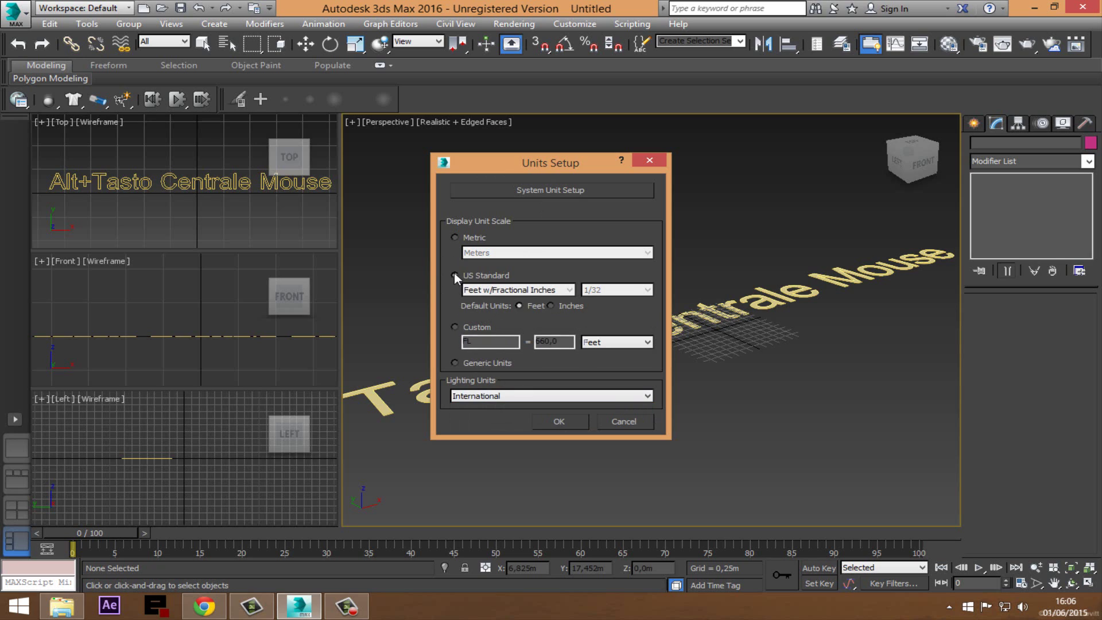
{"action": "left_click", "coordinate": [456, 237]}
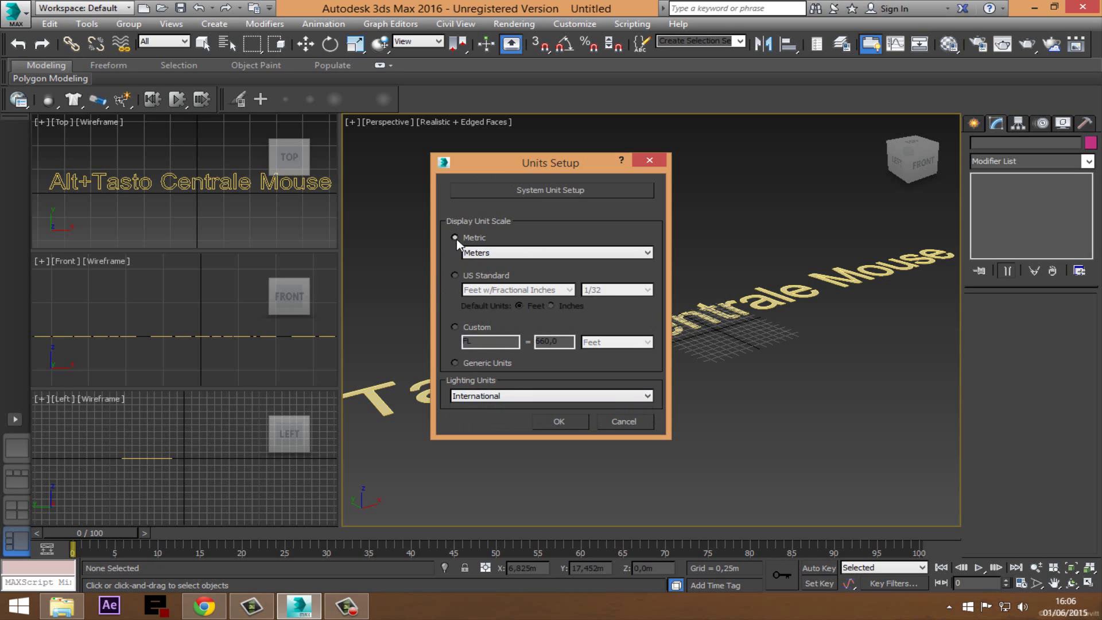
{"action": "left_click", "coordinate": [456, 363]}
Step: Select Metric and set the System Unit Scale to Centimeters
{"action": "left_click", "coordinate": [475, 237]}
{"action": "left_click", "coordinate": [537, 190]}
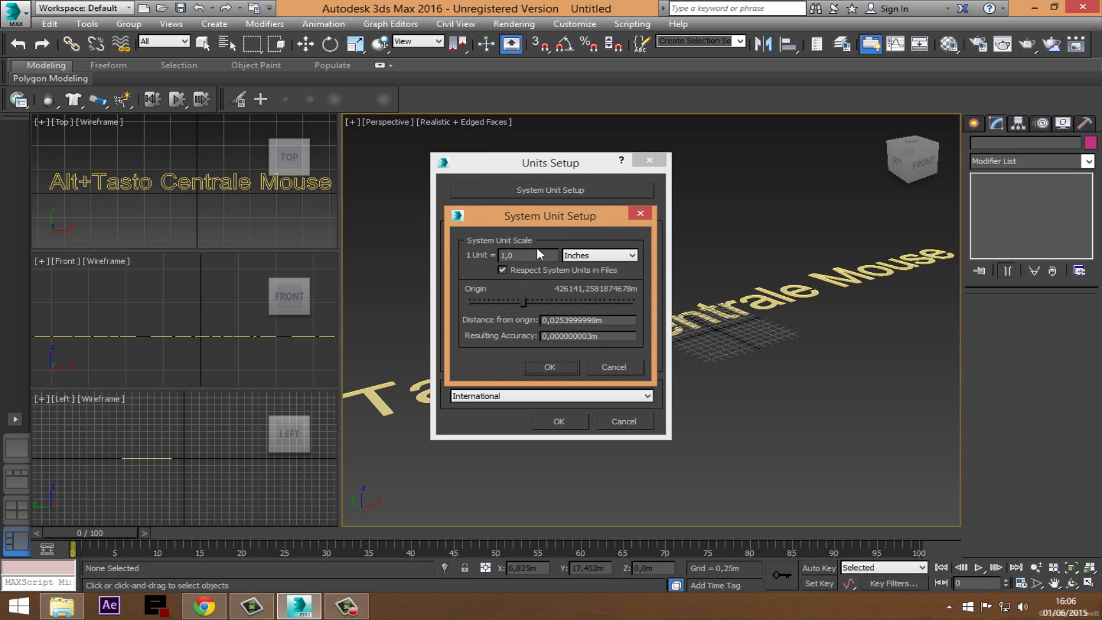
{"action": "left_click", "coordinate": [620, 256]}
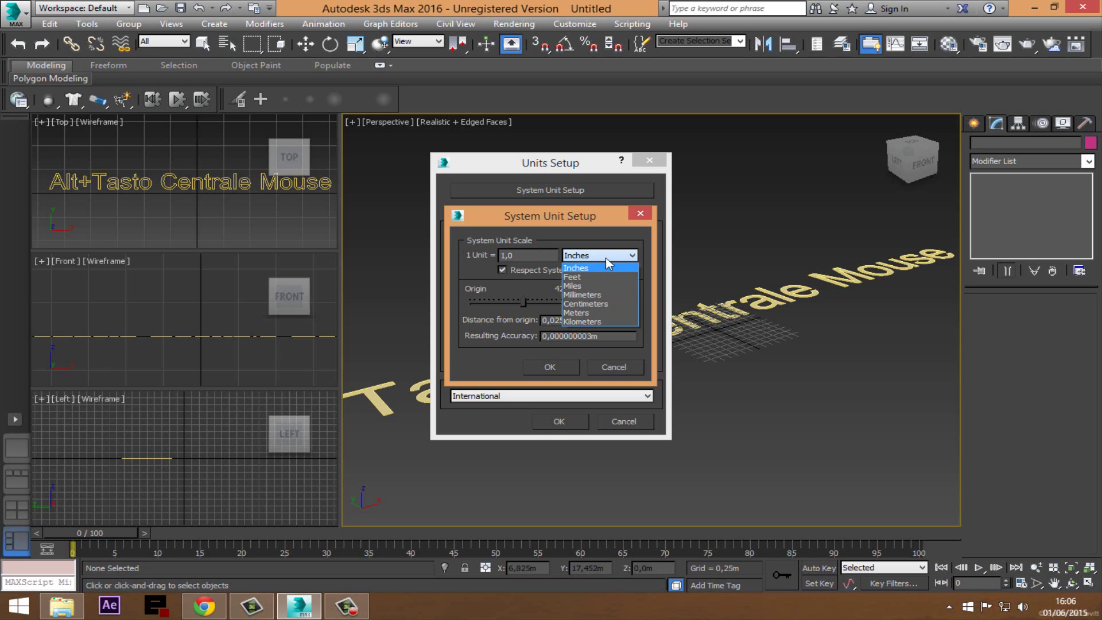
{"action": "left_click", "coordinate": [589, 304]}
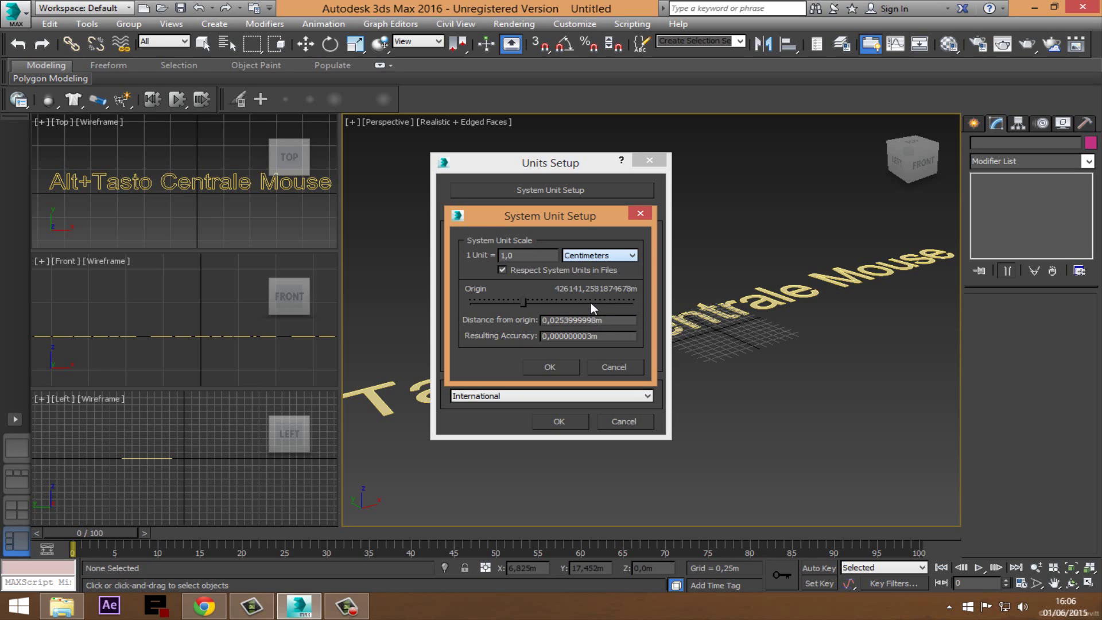
{"action": "left_click", "coordinate": [551, 366]}
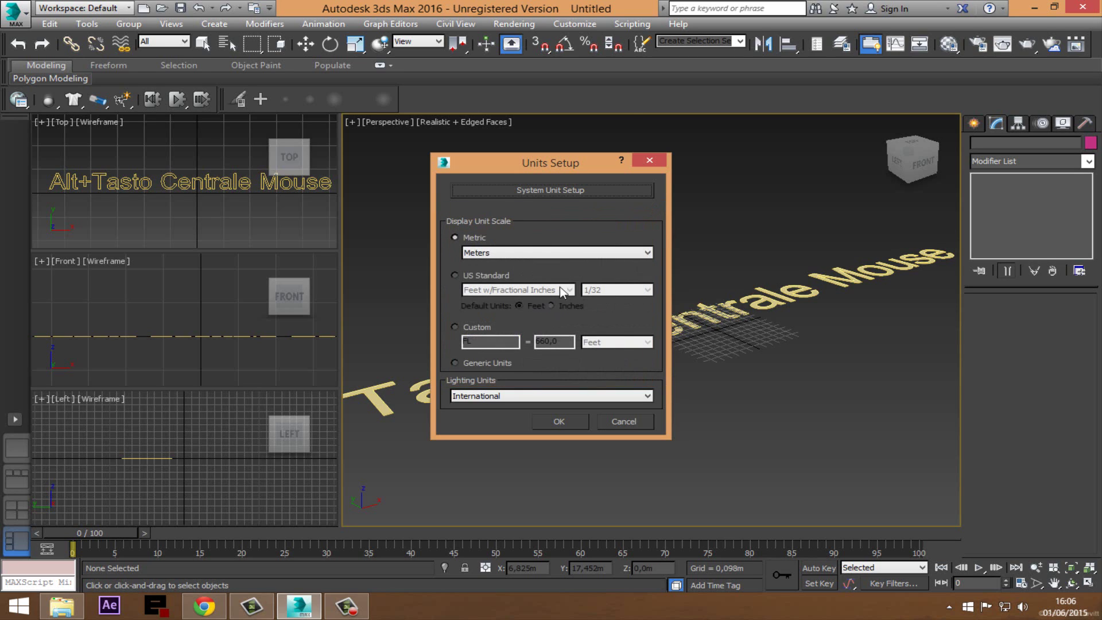
{"action": "left_click", "coordinate": [543, 190]}
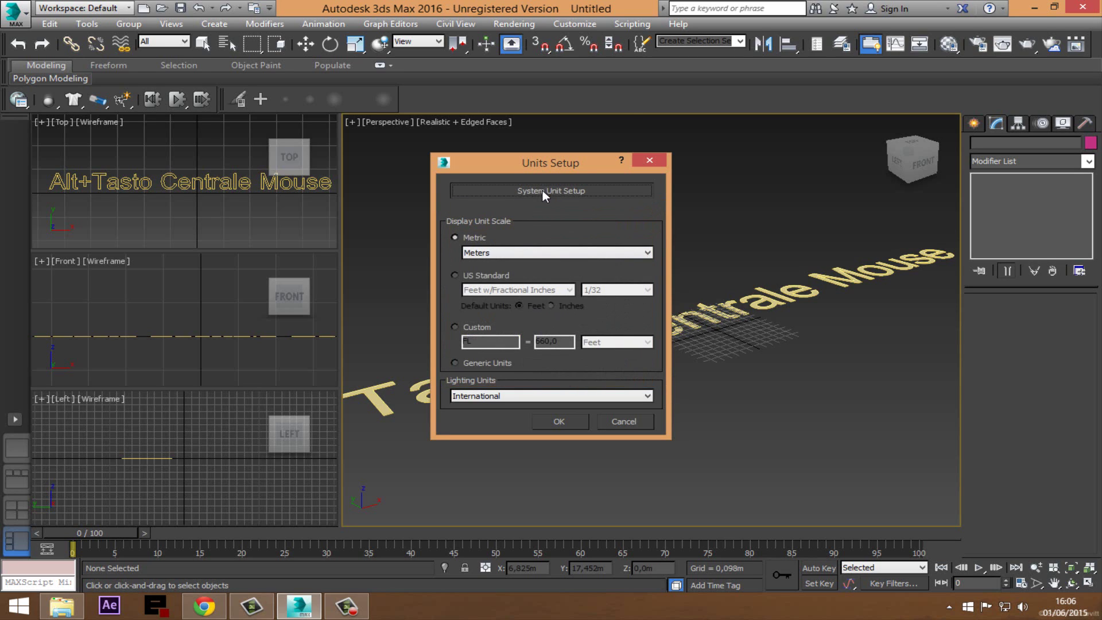
{"action": "left_click", "coordinate": [553, 366]}
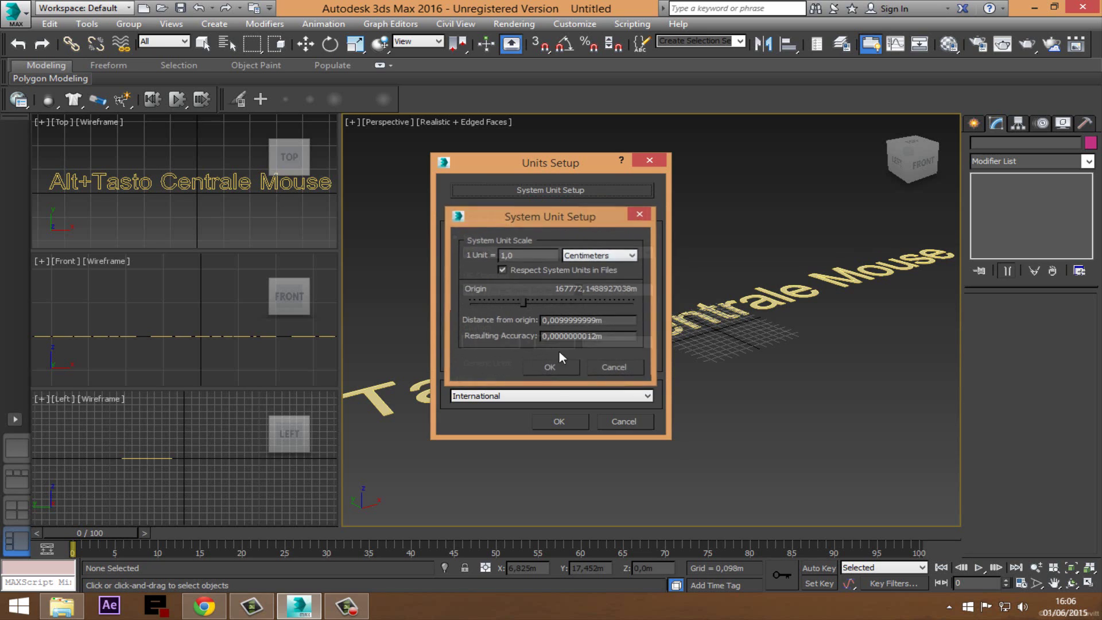
Step: Set the Metric display unit to Centimeters and apply the Units Setup
{"action": "left_click", "coordinate": [510, 253]}
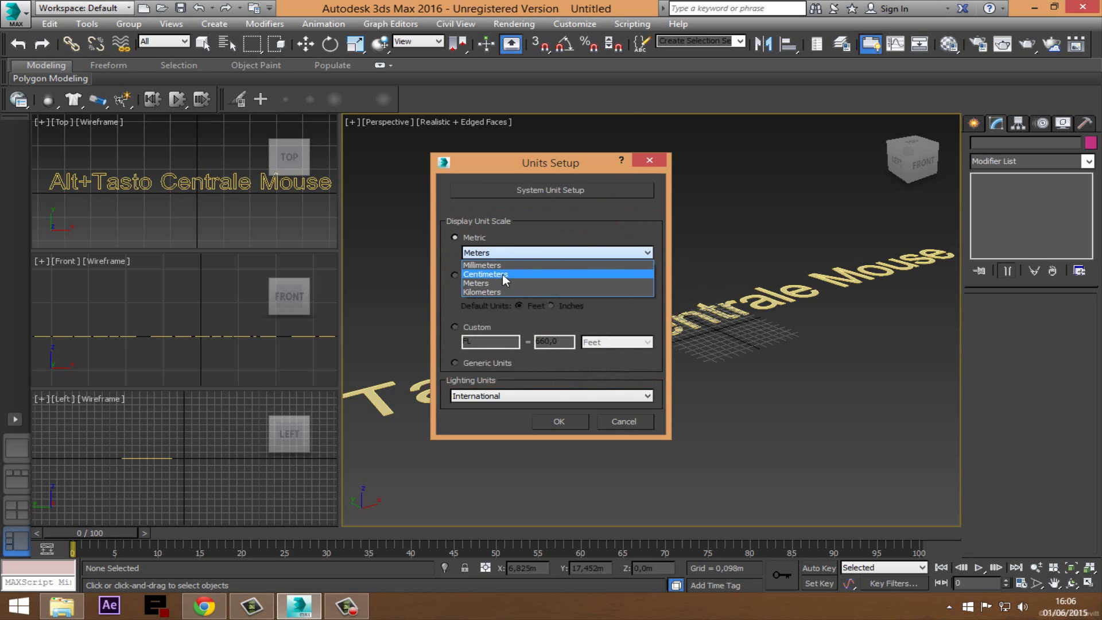
{"action": "left_click", "coordinate": [504, 274]}
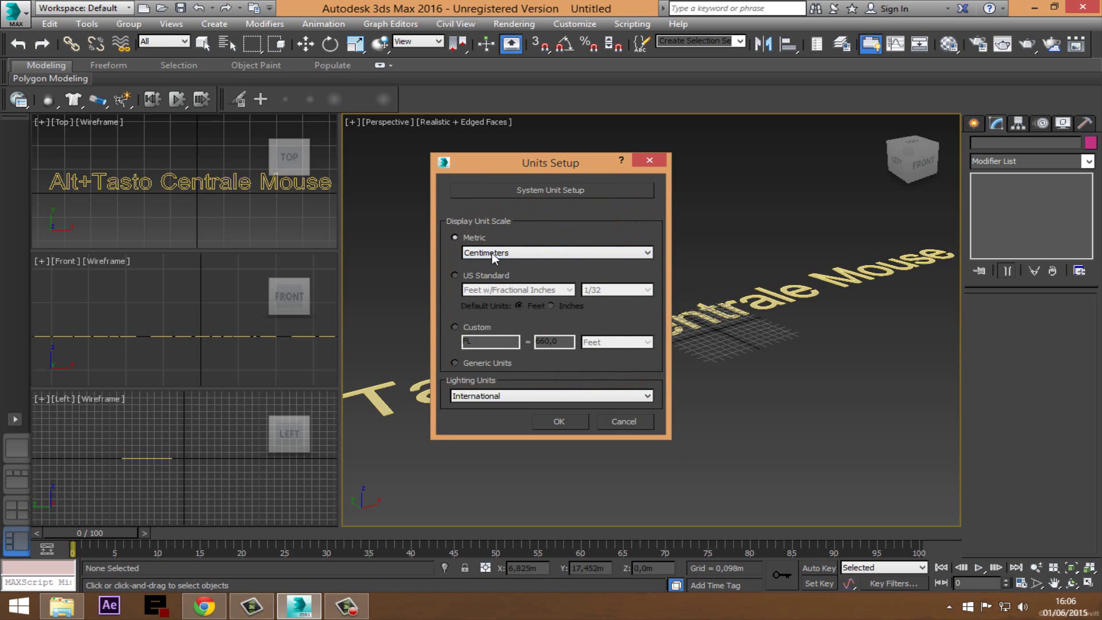
{"action": "left_click", "coordinate": [554, 416]}
Step: Pan, zoom and orbit the Perspective view close in on the word 'Centrale' near the grid origin
{"action": "middle_click_drag", "start_coordinate": [626, 310], "coordinate": [599, 317]}
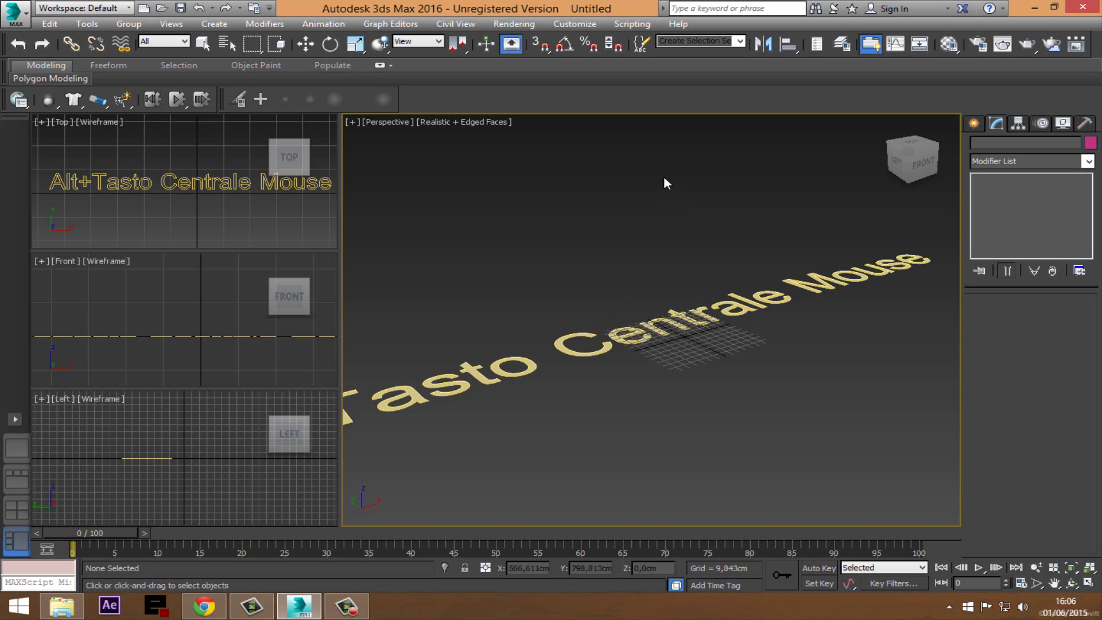
{"action": "middle_click_drag", "start_coordinate": [542, 227], "coordinate": [583, 246]}
{"action": "scroll", "coordinate": [687, 346], "scroll_direction": "down", "scroll_amount": 2}
{"action": "scroll", "coordinate": [663, 343], "scroll_direction": "up", "scroll_amount": 5}
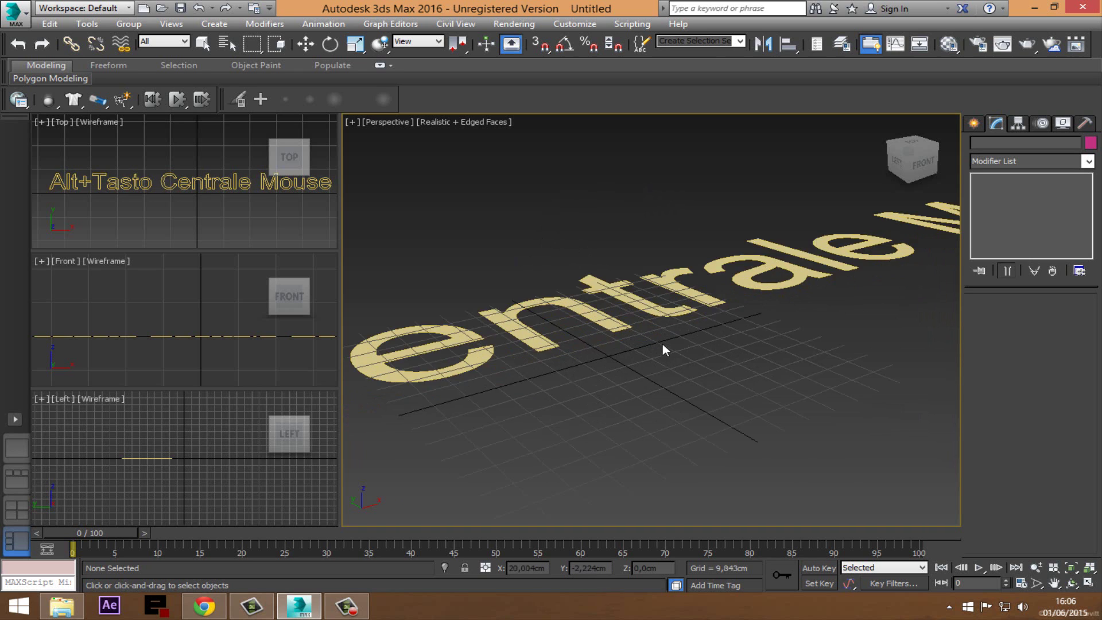
{"action": "scroll", "coordinate": [635, 306], "scroll_direction": "down", "scroll_amount": 2}
{"action": "scroll", "coordinate": [598, 290], "scroll_direction": "down", "scroll_amount": 3}
{"action": "middle_click_drag", "start_coordinate": [597, 291], "coordinate": [667, 307], "text": "alt"}
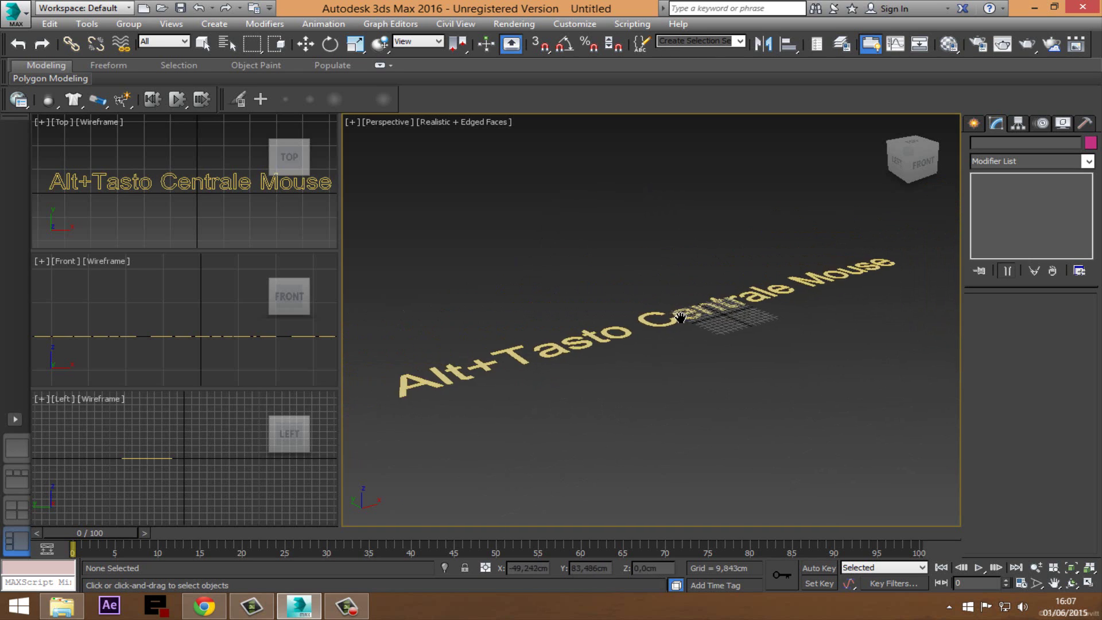
{"action": "scroll", "coordinate": [667, 308], "scroll_direction": "up", "scroll_amount": 3}
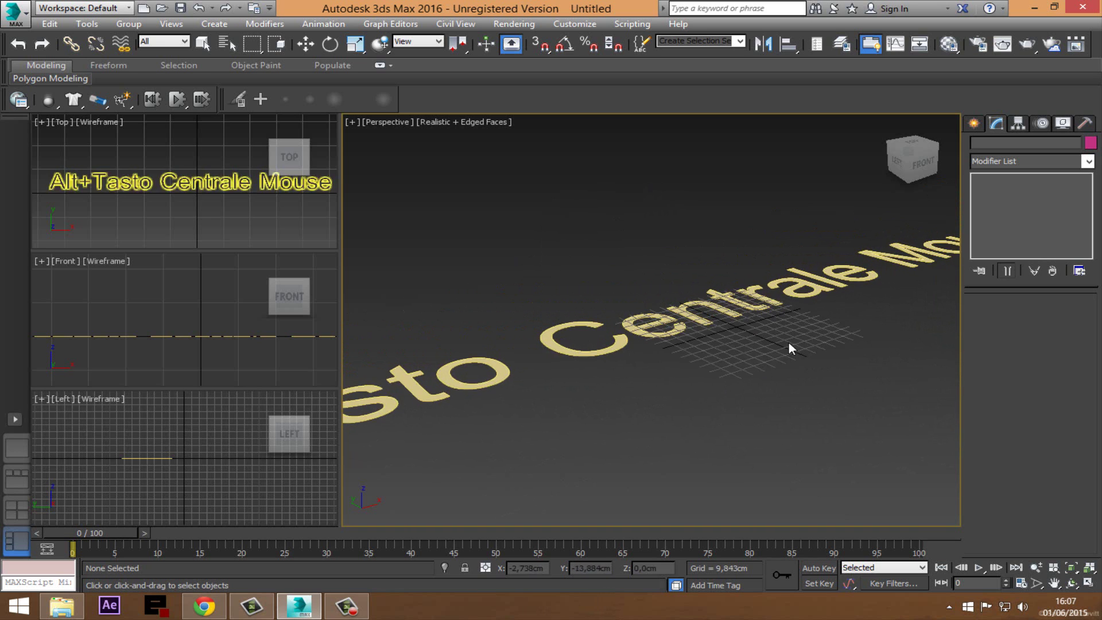
{"action": "mouse_move", "coordinate": [789, 342]}
{"action": "middle_mouse_down"}
{"action": "mouse_move", "coordinate": [727, 396]}
{"action": "mouse_move", "coordinate": [537, 316]}
{"action": "mouse_move", "coordinate": [689, 347]}
{"action": "mouse_move", "coordinate": [642, 305]}
{"action": "middle_mouse_up"}
{"action": "scroll", "coordinate": [688, 376], "scroll_direction": "up", "scroll_amount": 3}
{"action": "mouse_move", "coordinate": [1063, 558]}
{"action": "middle_mouse_down", "text": "alt"}
{"action": "mouse_move", "coordinate": [701, 337]}
{"action": "mouse_move", "coordinate": [743, 322]}
{"action": "mouse_move", "coordinate": [707, 328]}
{"action": "mouse_move", "coordinate": [726, 319]}
{"action": "mouse_move", "coordinate": [666, 316]}
{"action": "mouse_move", "coordinate": [698, 314]}
{"action": "mouse_move", "coordinate": [687, 323]}
{"action": "middle_mouse_up", "text": "alt"}
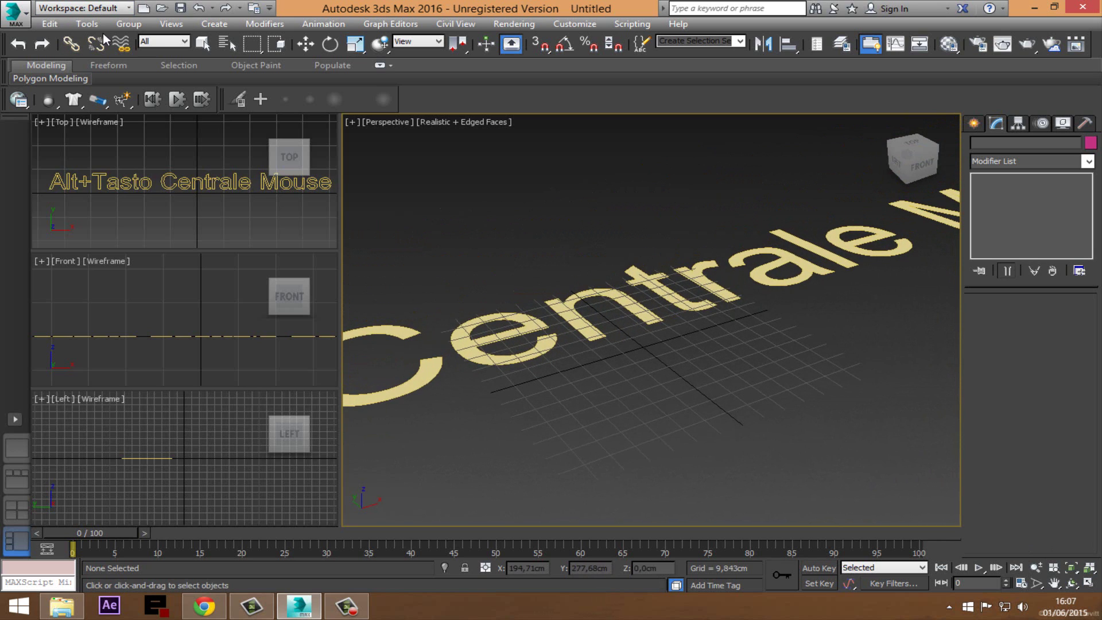
Step: Open Grid and Snap Settings and show its Options tab with the 5° angle step
{"action": "left_click", "coordinate": [86, 23]}
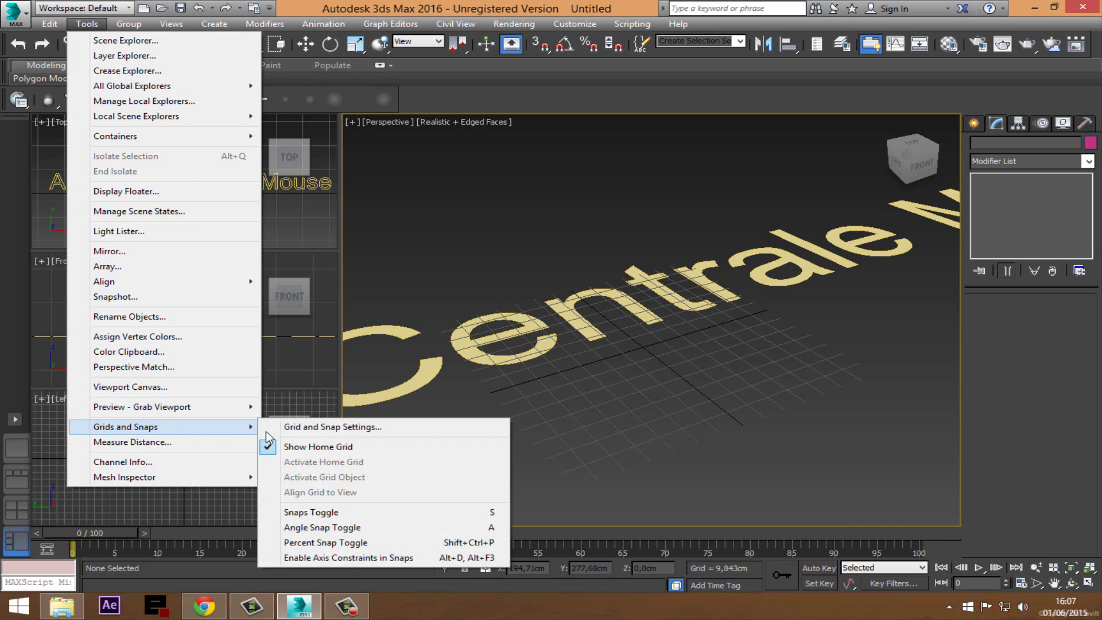
{"action": "left_click", "coordinate": [316, 426]}
{"action": "left_click_drag", "start_coordinate": [531, 210], "coordinate": [153, 139]}
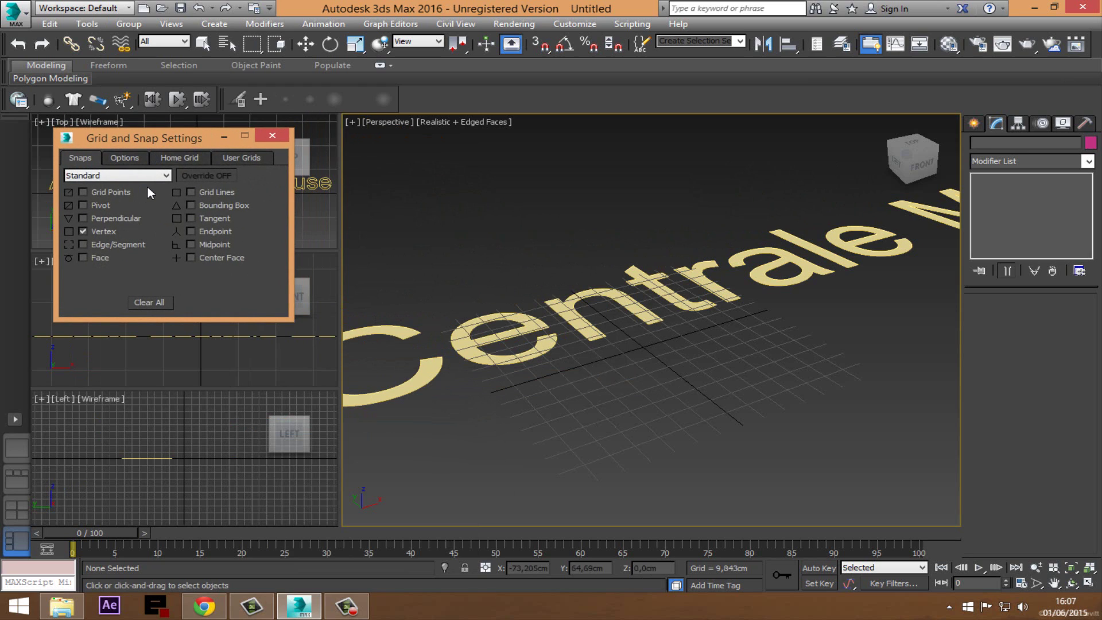
{"action": "left_click", "coordinate": [272, 137]}
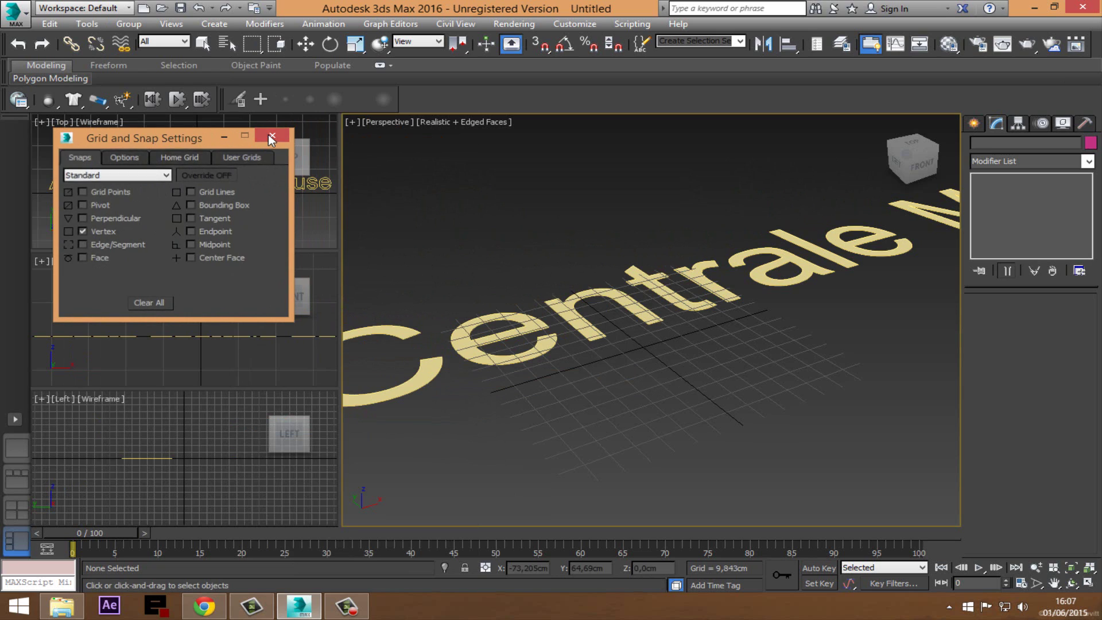
{"action": "right_click", "coordinate": [539, 47]}
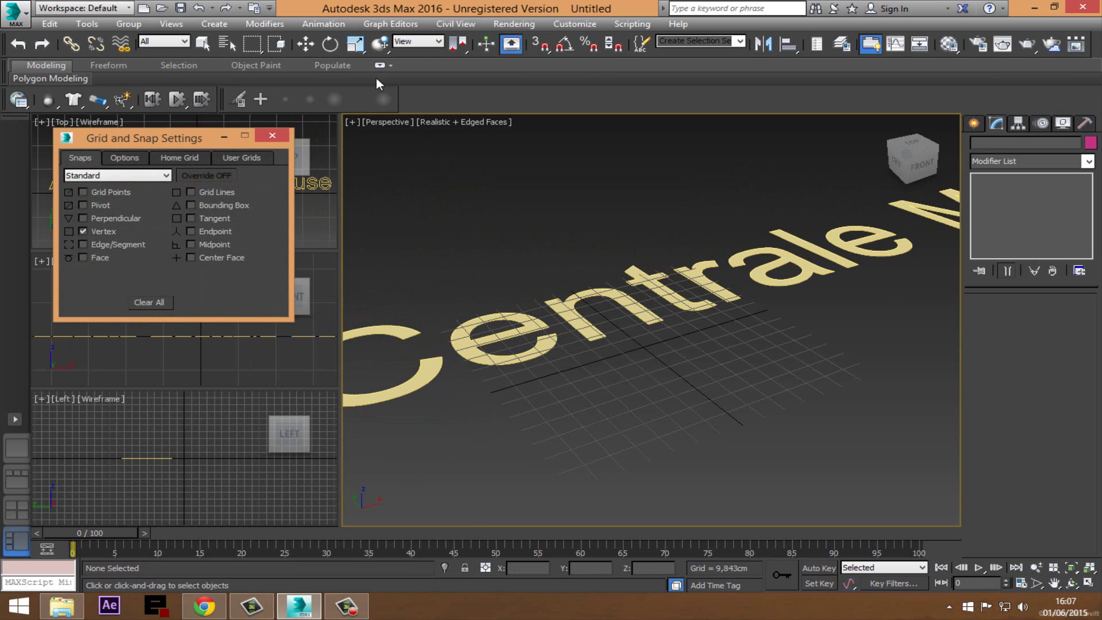
{"action": "mouse_move", "coordinate": [120, 139]}
{"action": "left_mouse_down"}
{"action": "mouse_move", "coordinate": [276, 137]}
{"action": "mouse_move", "coordinate": [140, 161]}
{"action": "left_mouse_up"}
{"action": "left_click", "coordinate": [144, 173]}
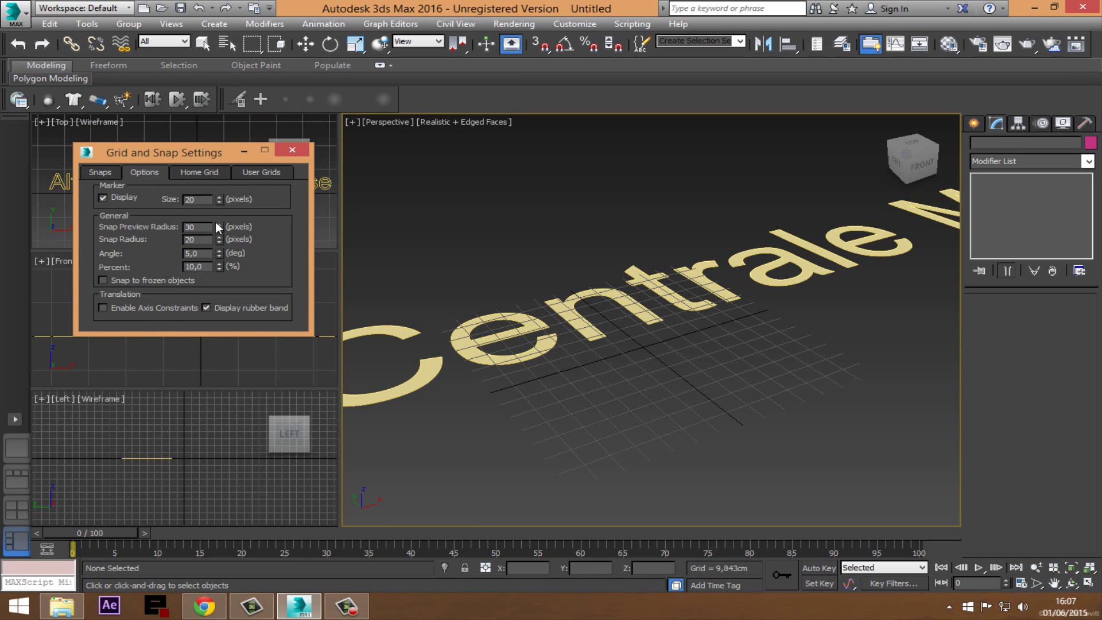
Step: Set the Home Grid spacing to 100 cm, applied to the active viewport only
{"action": "left_click", "coordinate": [195, 172]}
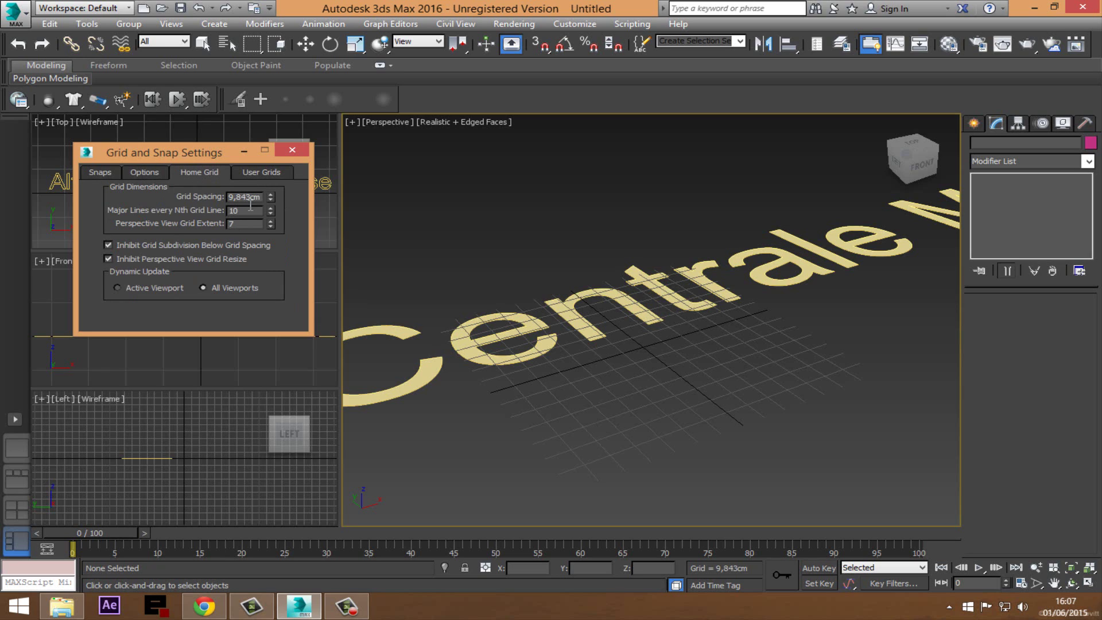
{"action": "left_click_drag", "start_coordinate": [230, 197], "coordinate": [314, 209]}
{"action": "type", "text": "100,0cm"}
{"action": "left_click", "coordinate": [136, 287]}
{"action": "scroll", "coordinate": [561, 364], "scroll_direction": "down", "scroll_amount": 3}
{"action": "scroll", "coordinate": [562, 364], "scroll_direction": "down", "scroll_amount": 2}
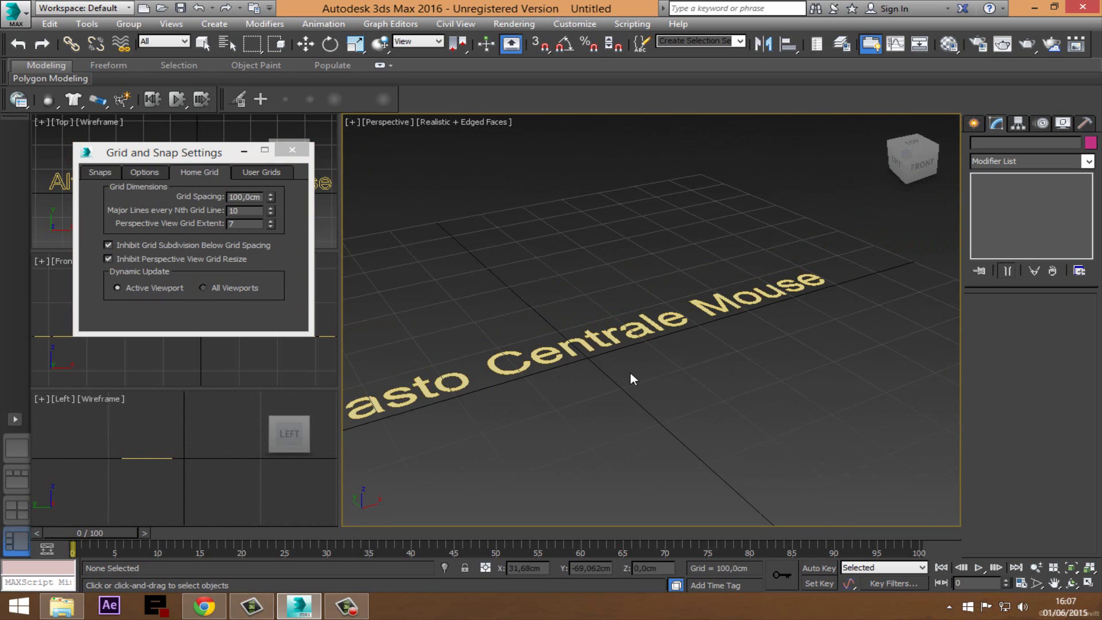
{"action": "scroll", "coordinate": [631, 373], "scroll_direction": "down", "scroll_amount": 2}
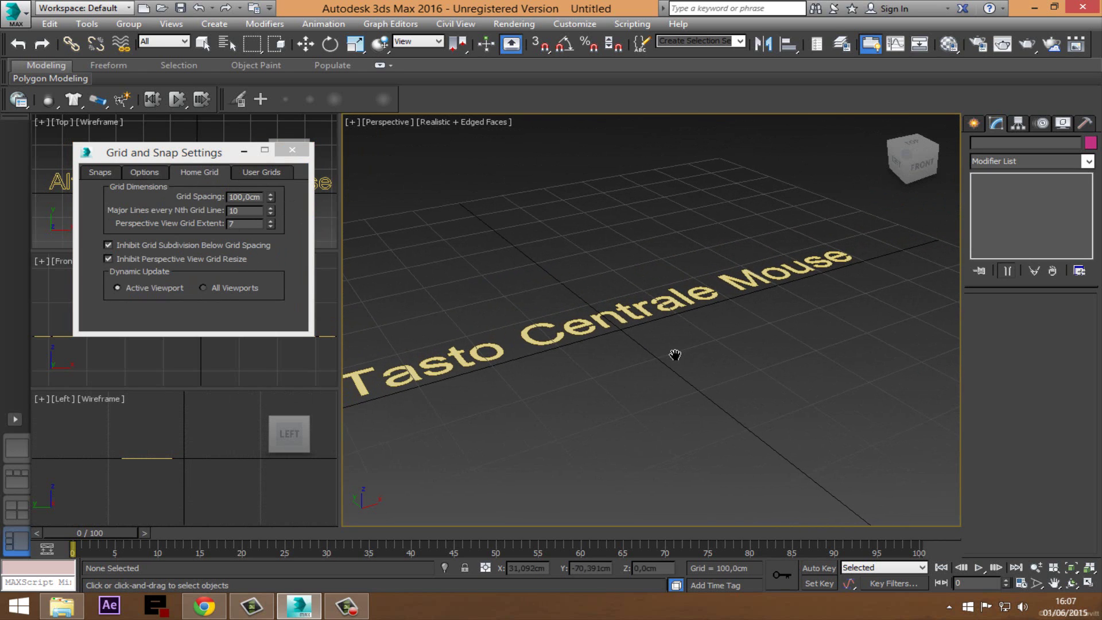
Step: Return to the Options tab of Grid and Snap Settings and reposition the window
{"action": "left_click", "coordinate": [112, 172]}
{"action": "left_click", "coordinate": [142, 175]}
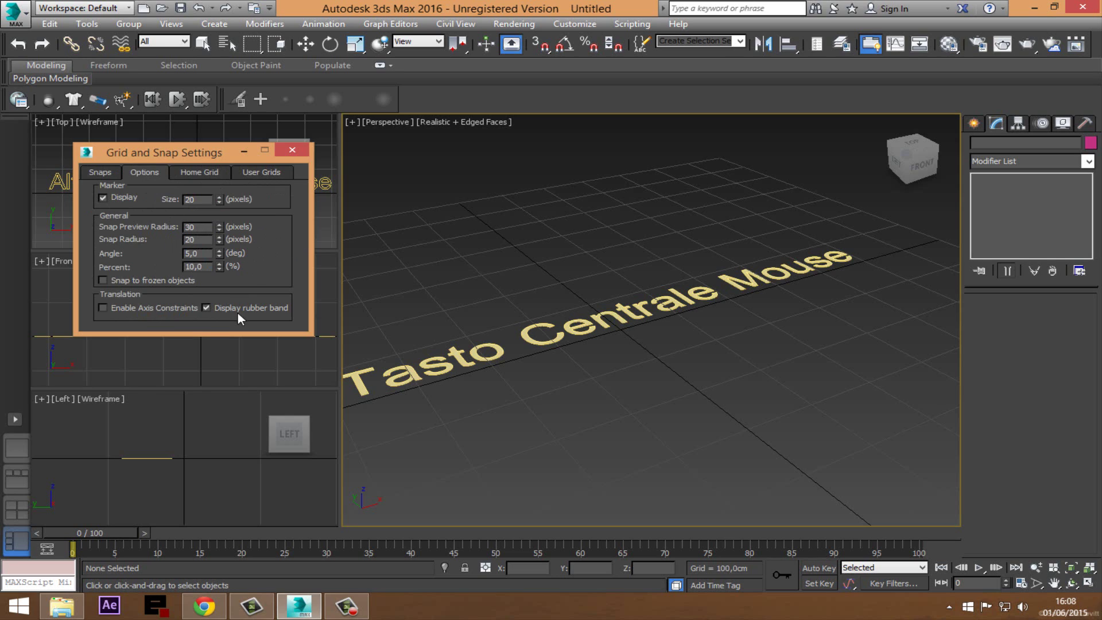
{"action": "left_click_drag", "start_coordinate": [208, 157], "coordinate": [246, 151]}
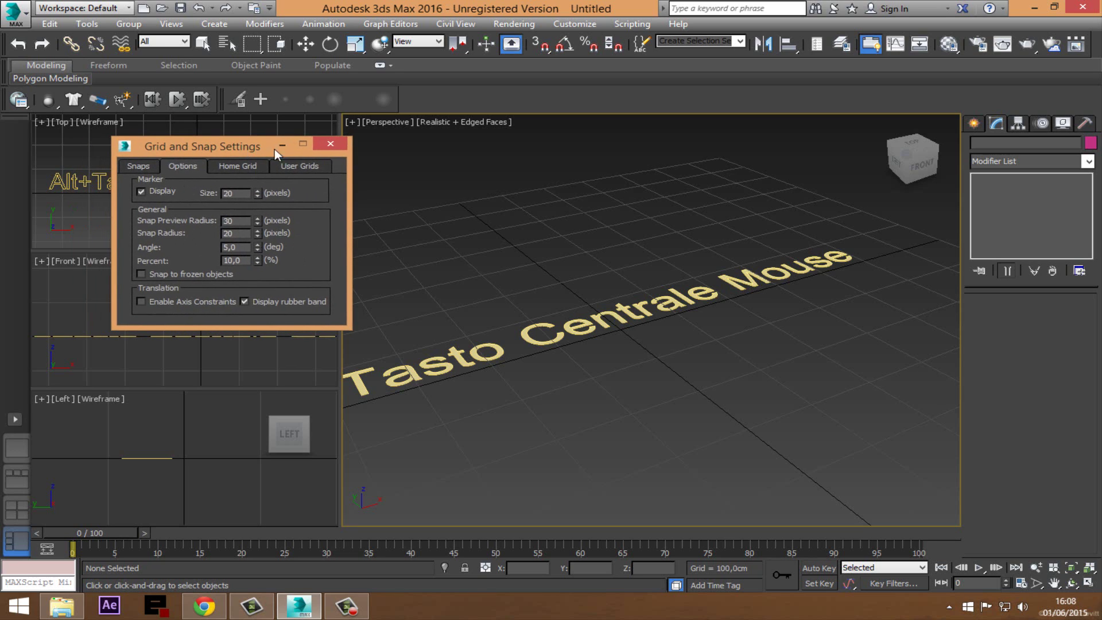
Step: Close the snap settings, set the Snaps Toggle to 3D mode, and show the spline shapes
{"action": "left_click", "coordinate": [337, 146]}
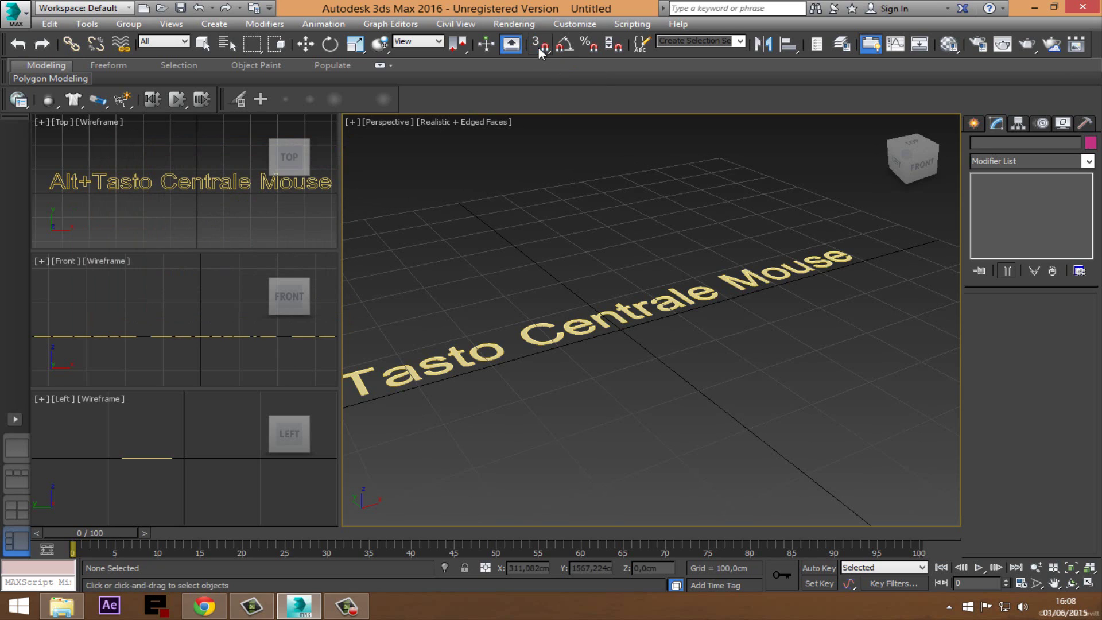
{"action": "left_click_drag", "start_coordinate": [538, 47], "coordinate": [544, 68]}
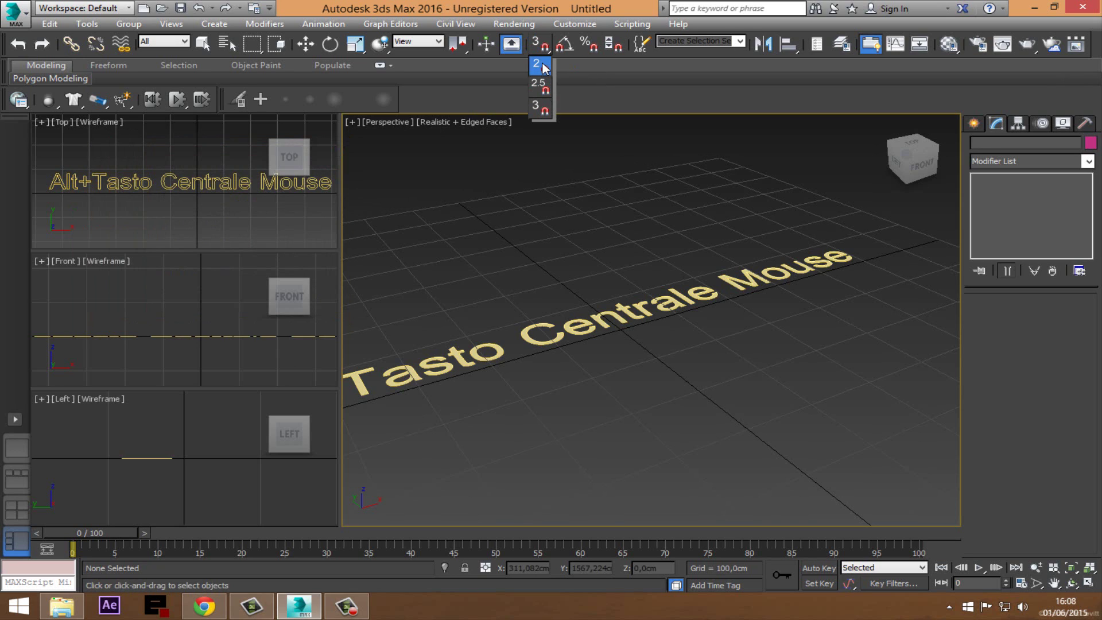
{"action": "left_click_drag", "start_coordinate": [538, 49], "coordinate": [539, 107]}
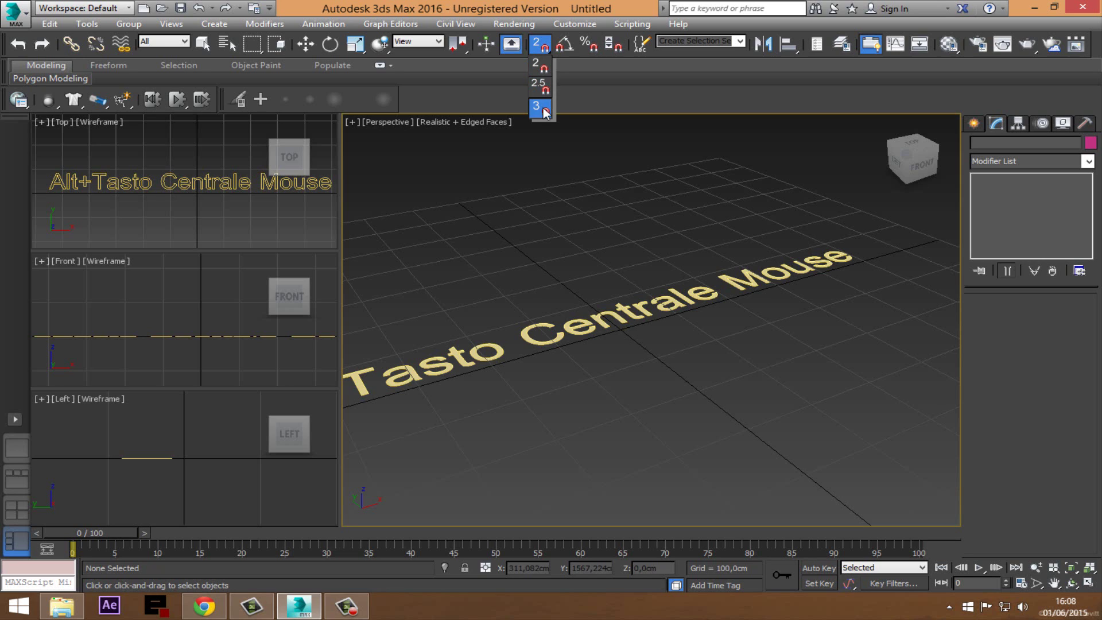
{"action": "left_click", "coordinate": [543, 108]}
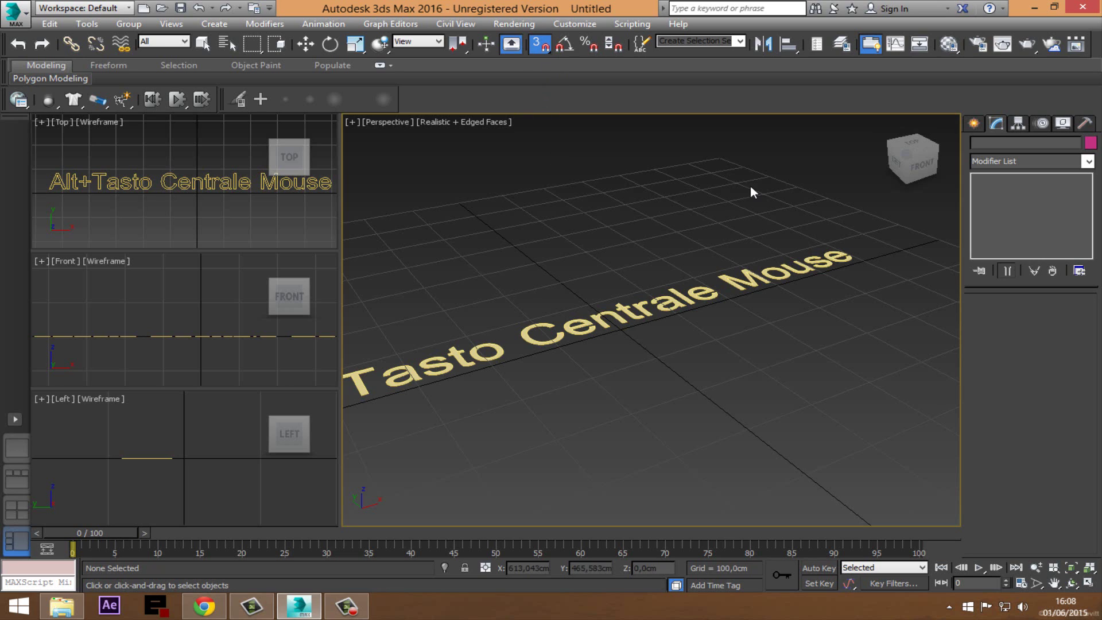
{"action": "mouse_move", "coordinate": [913, 157]}
{"action": "left_click", "coordinate": [976, 124]}
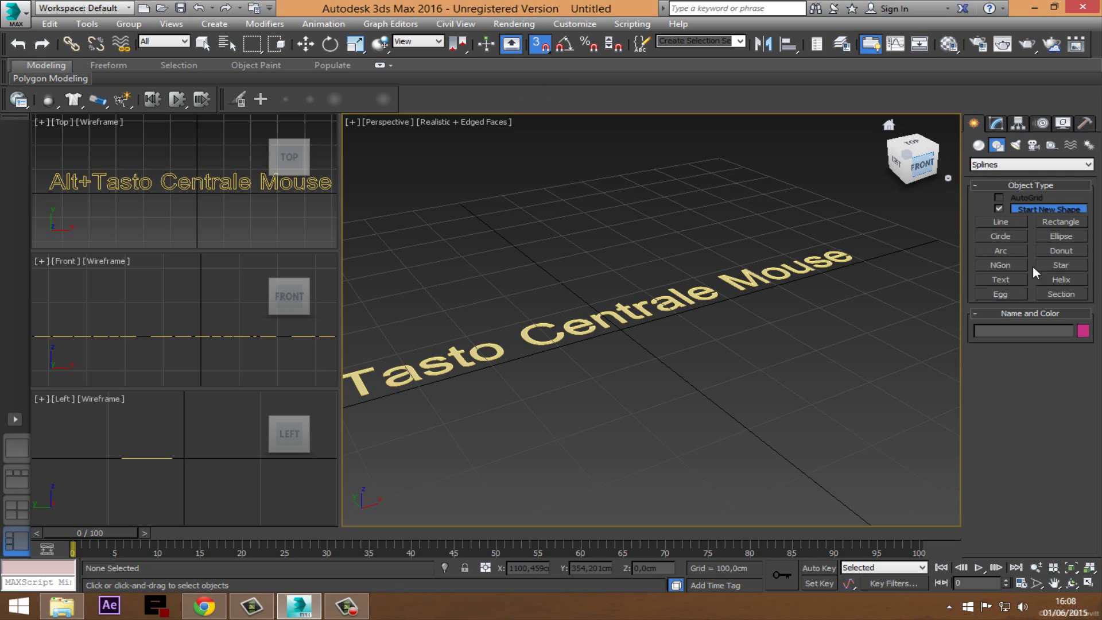
Step: Pick the Rectangle shape and set Standard snaps to Grid Points instead of Vertex
{"action": "left_click", "coordinate": [1059, 224]}
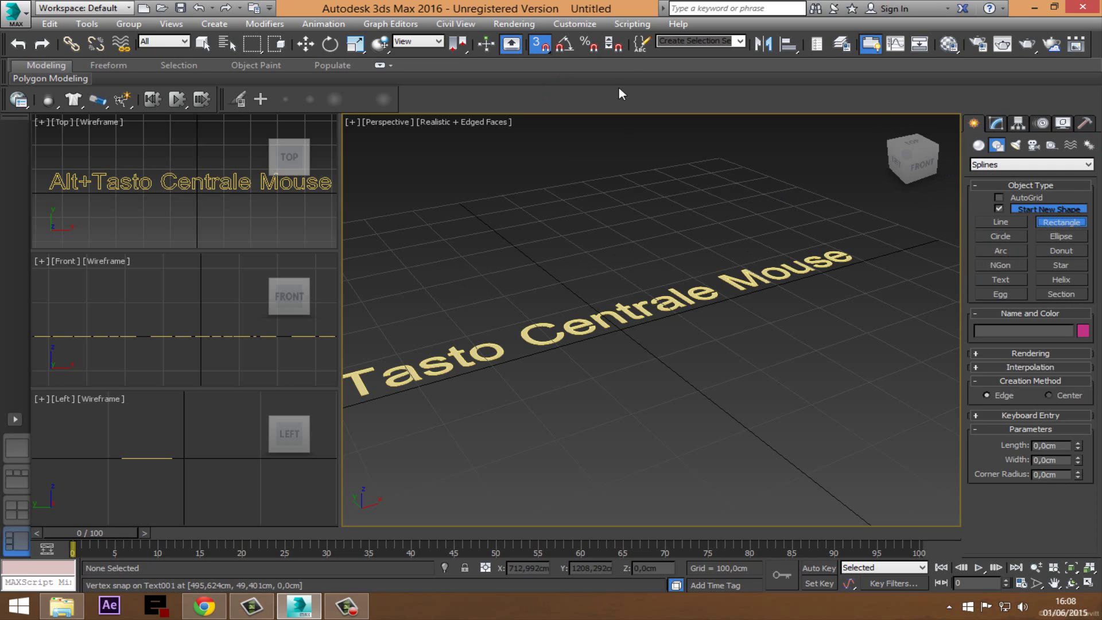
{"action": "right_click", "coordinate": [542, 46]}
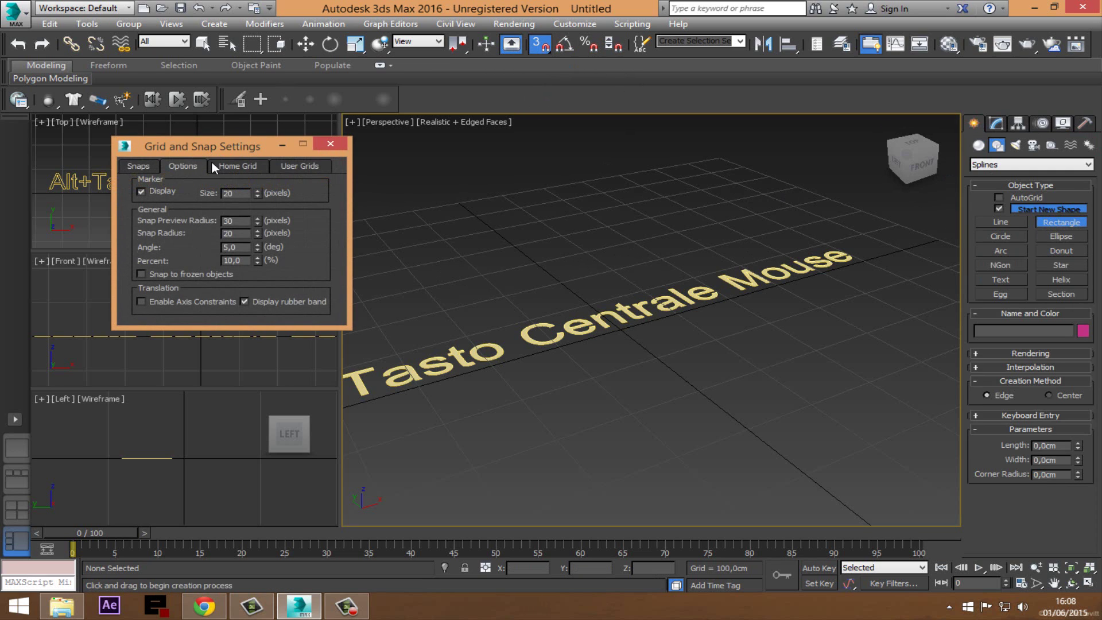
{"action": "left_click", "coordinate": [330, 144]}
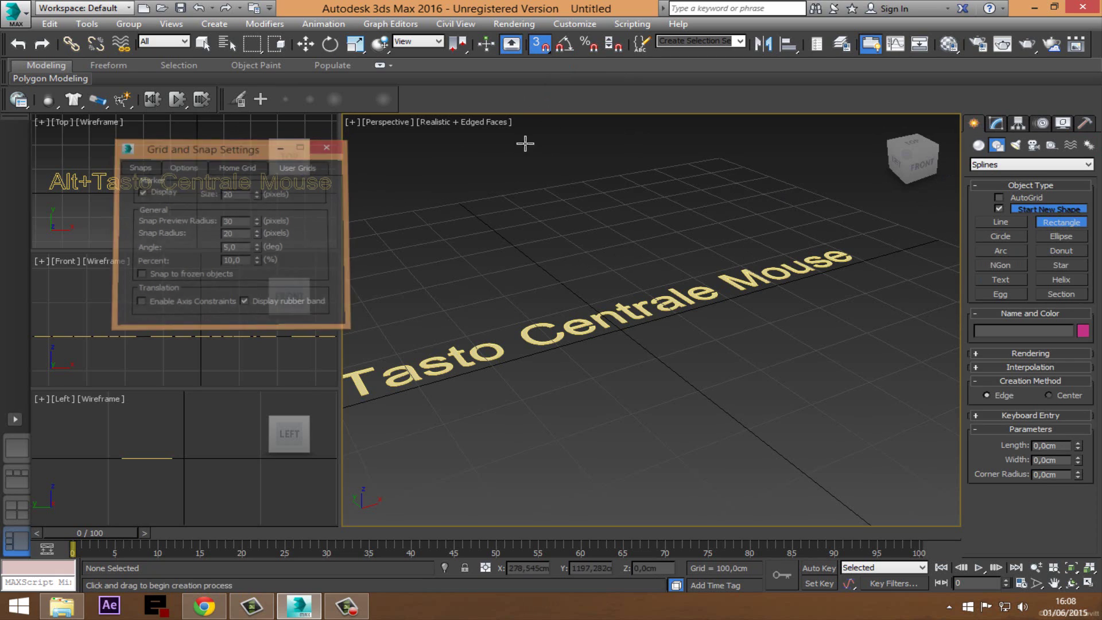
{"action": "right_click", "coordinate": [540, 46]}
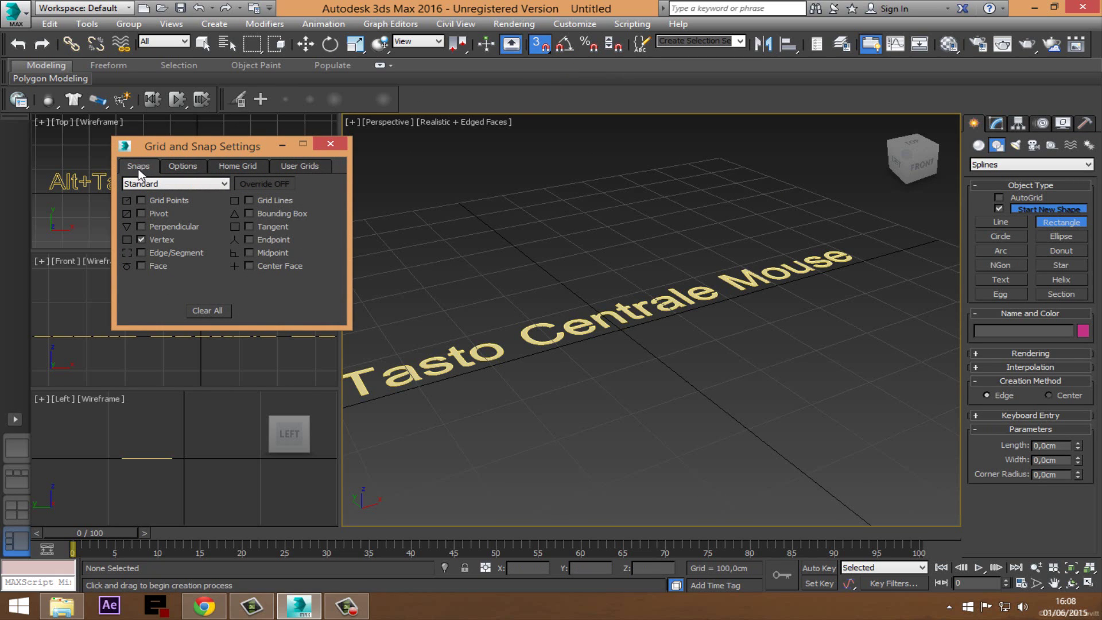
{"action": "left_click", "coordinate": [221, 184]}
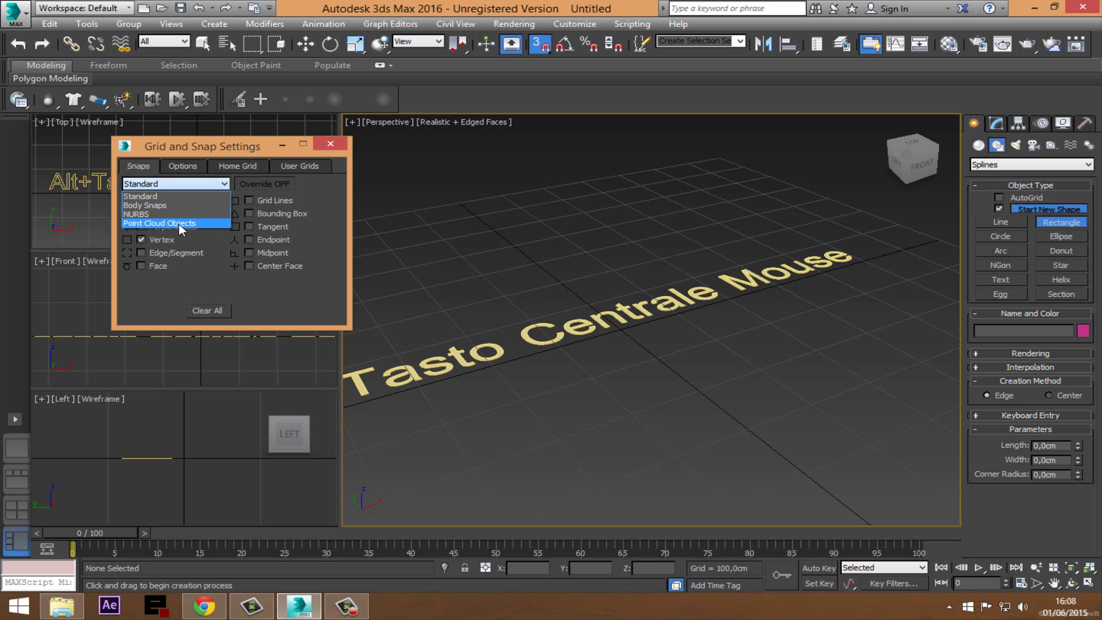
{"action": "left_click", "coordinate": [171, 196]}
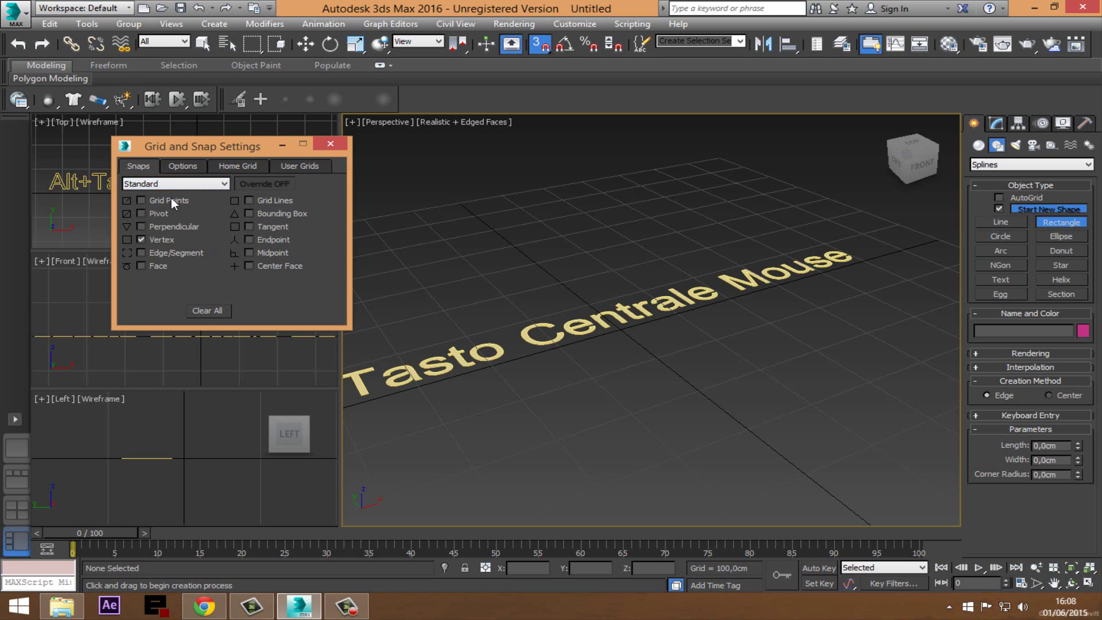
{"action": "left_click", "coordinate": [140, 200]}
Step: Draw a 600 × 300 cm rectangle snapped to grid points, then pan and zoom to frame it
{"action": "left_click", "coordinate": [331, 145]}
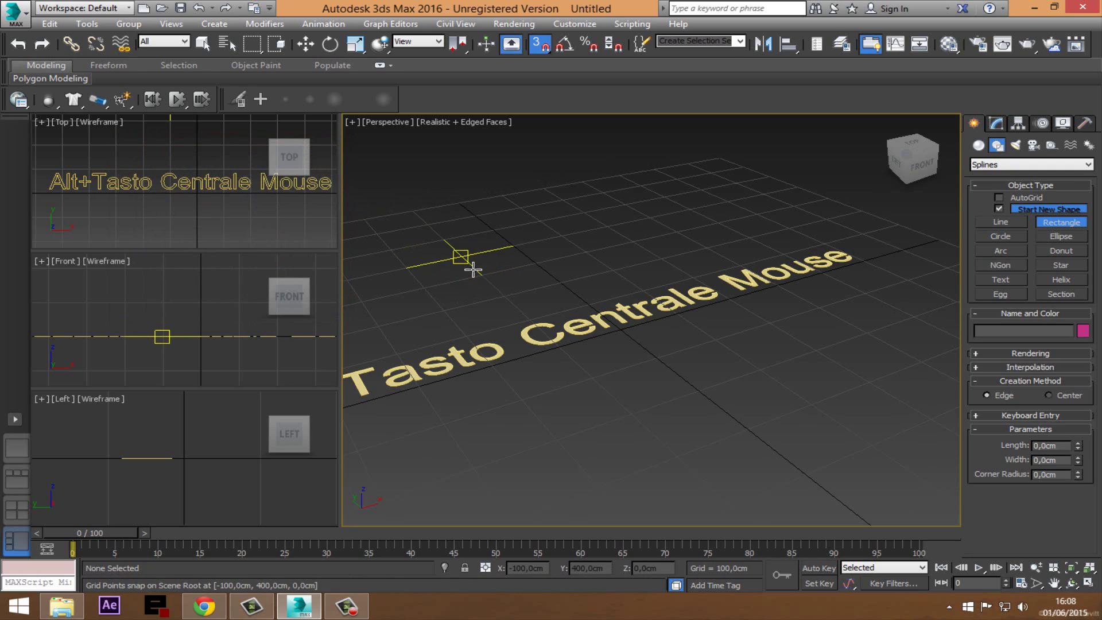
{"action": "mouse_move", "coordinate": [482, 275]}
{"action": "left_mouse_down"}
{"action": "mouse_move", "coordinate": [790, 418]}
{"action": "mouse_move", "coordinate": [870, 381]}
{"action": "left_mouse_up"}
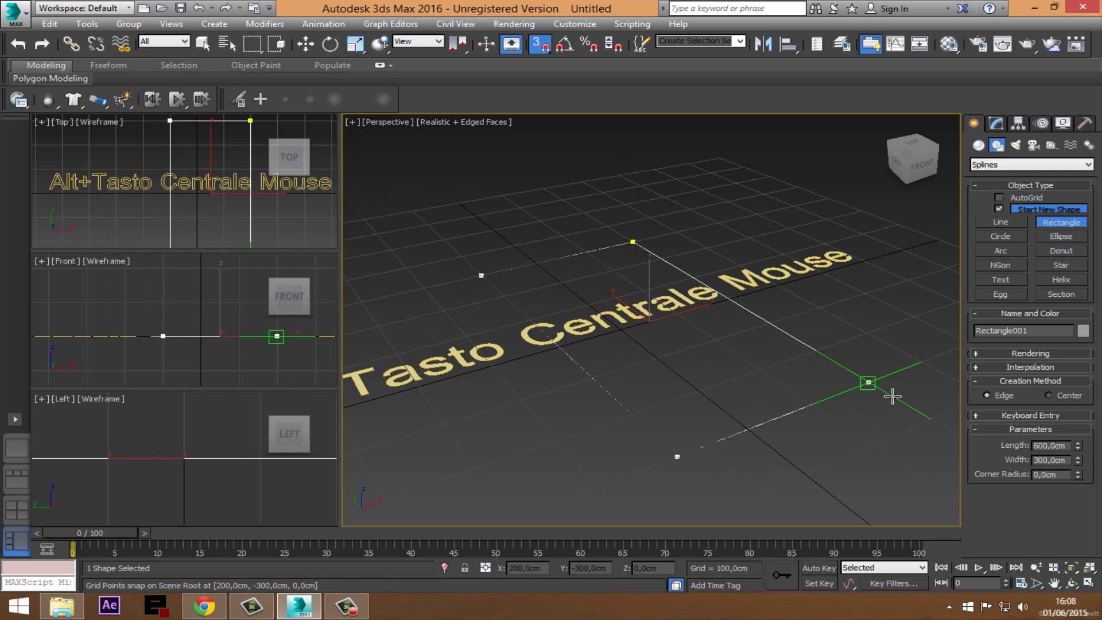
{"action": "mouse_move", "coordinate": [714, 340]}
{"action": "middle_mouse_down"}
{"action": "mouse_move", "coordinate": [677, 310]}
{"action": "mouse_move", "coordinate": [652, 364]}
{"action": "mouse_move", "coordinate": [630, 375]}
{"action": "middle_mouse_up"}
{"action": "scroll", "coordinate": [630, 375], "scroll_direction": "down", "scroll_amount": 4}
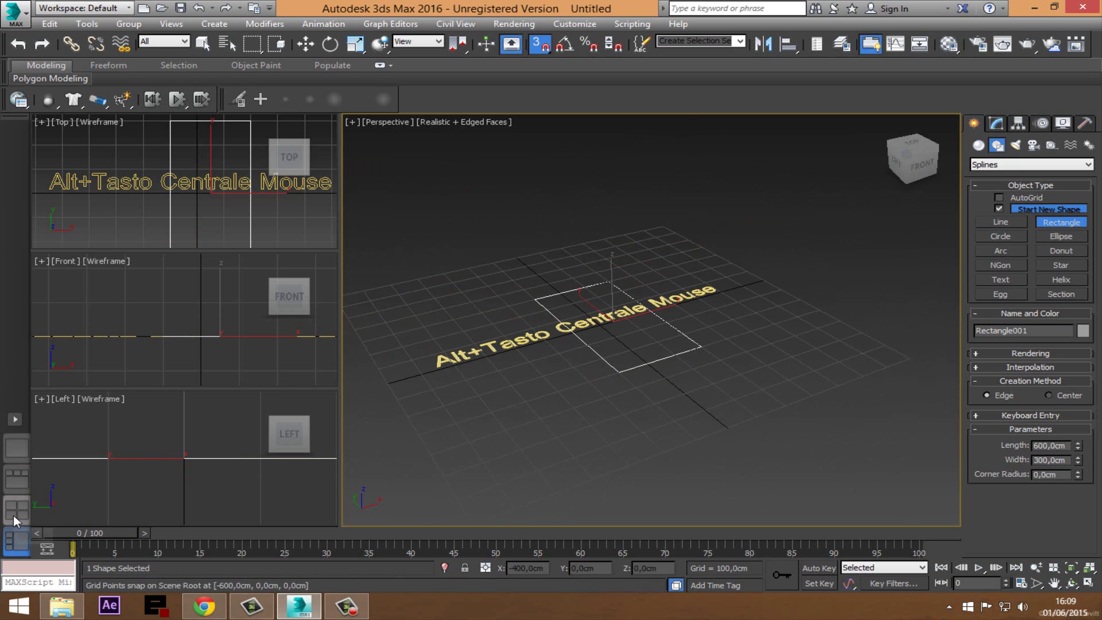
Step: Maximise the Perspective viewport from the 2x2 layout and enable Vertex snapping alongside Grid Points
{"action": "left_click", "coordinate": [13, 516]}
{"action": "scroll", "coordinate": [689, 448], "scroll_direction": "down", "scroll_amount": 3}
{"action": "scroll", "coordinate": [694, 449], "scroll_direction": "down", "scroll_amount": 3}
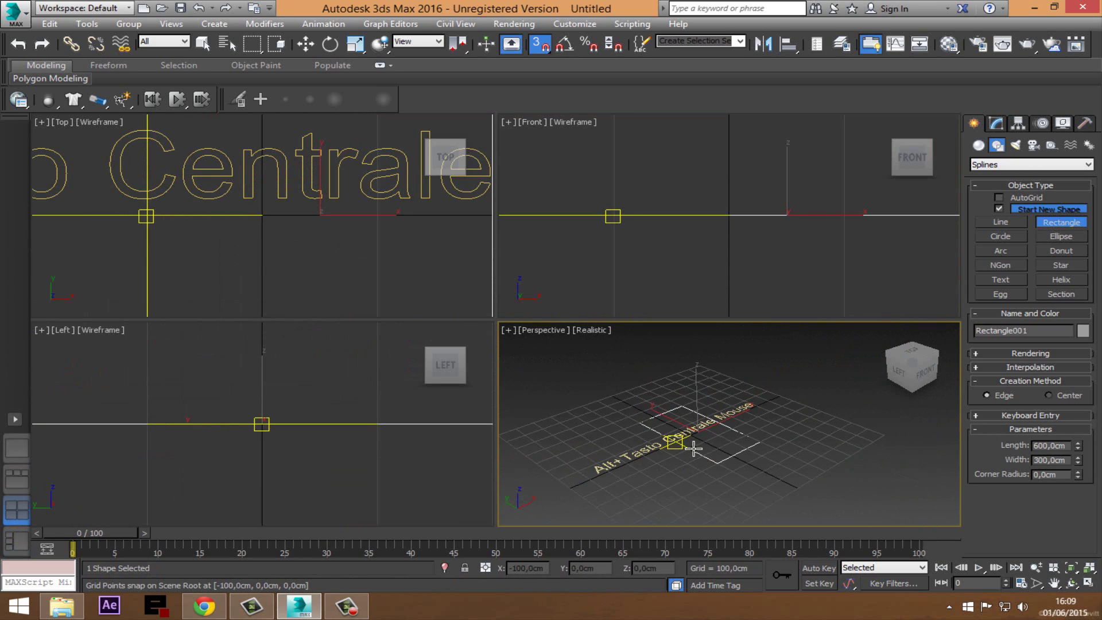
{"action": "left_click", "coordinate": [1089, 583]}
{"action": "middle_click_drag", "start_coordinate": [411, 279], "coordinate": [425, 292]}
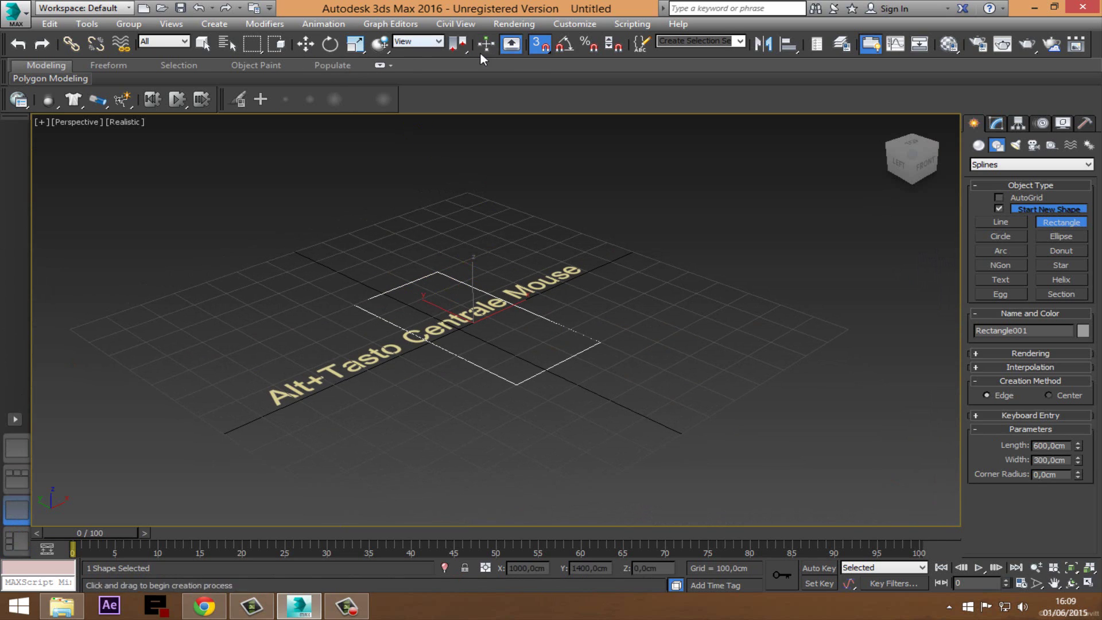
{"action": "right_click", "coordinate": [543, 46]}
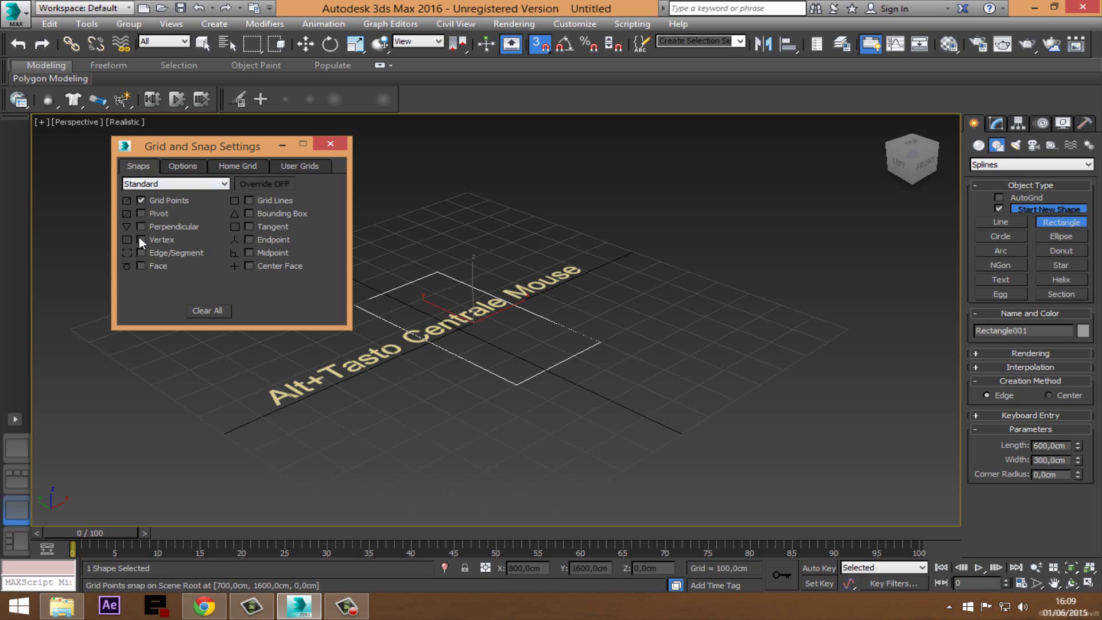
{"action": "left_click", "coordinate": [332, 145]}
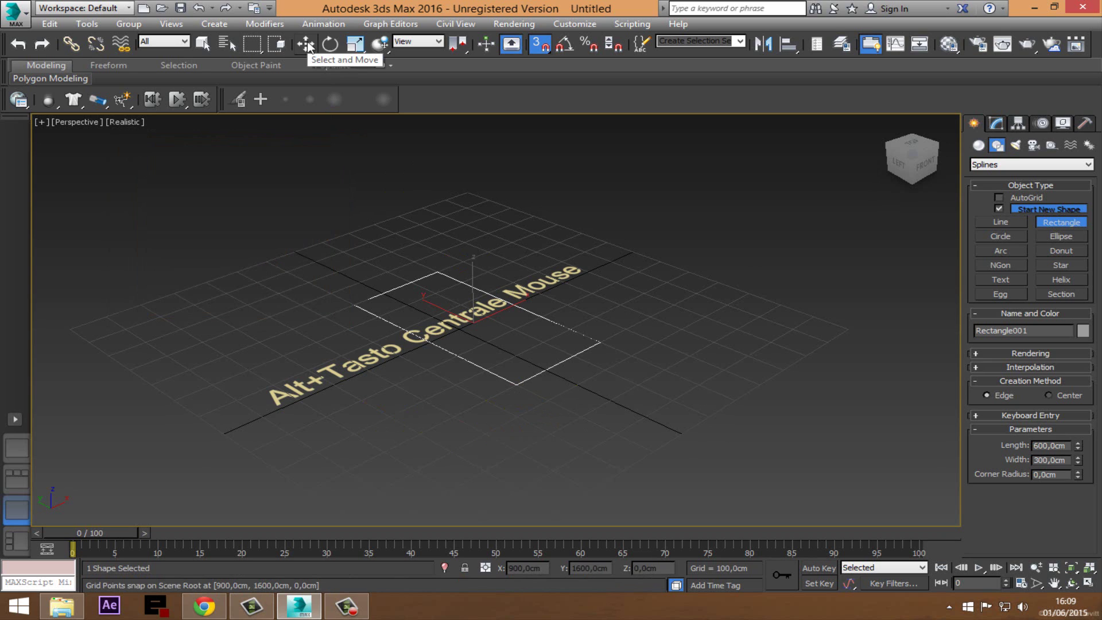
Step: Snap Rectangle001's corner onto a vertex of the text's first letter using 3D Snaps
{"action": "left_click", "coordinate": [306, 44]}
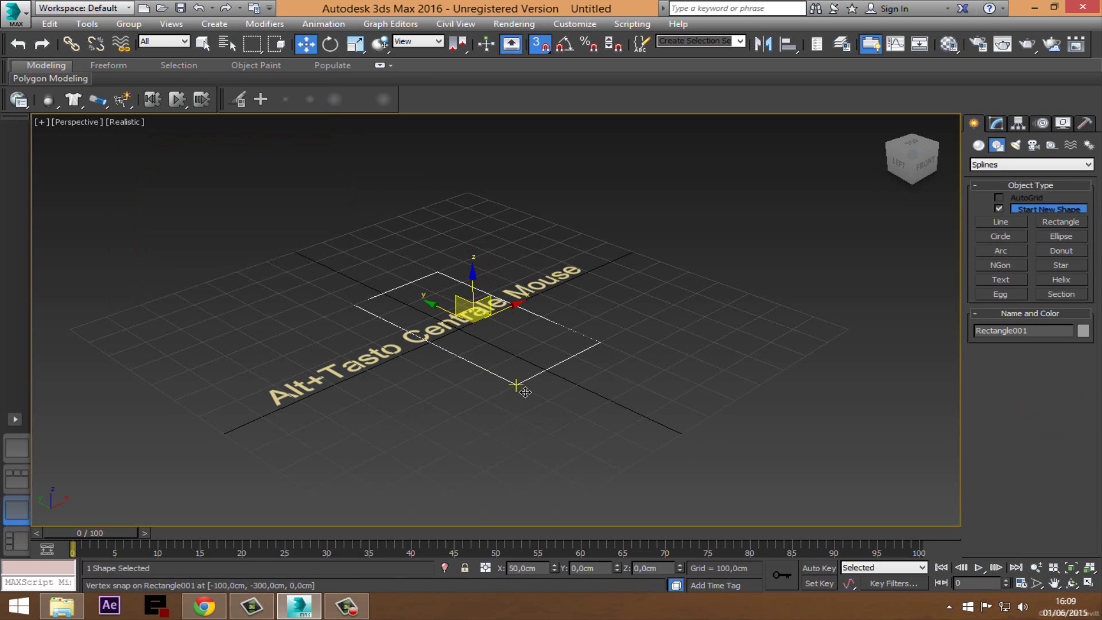
{"action": "left_click_drag", "start_coordinate": [525, 392], "coordinate": [465, 333]}
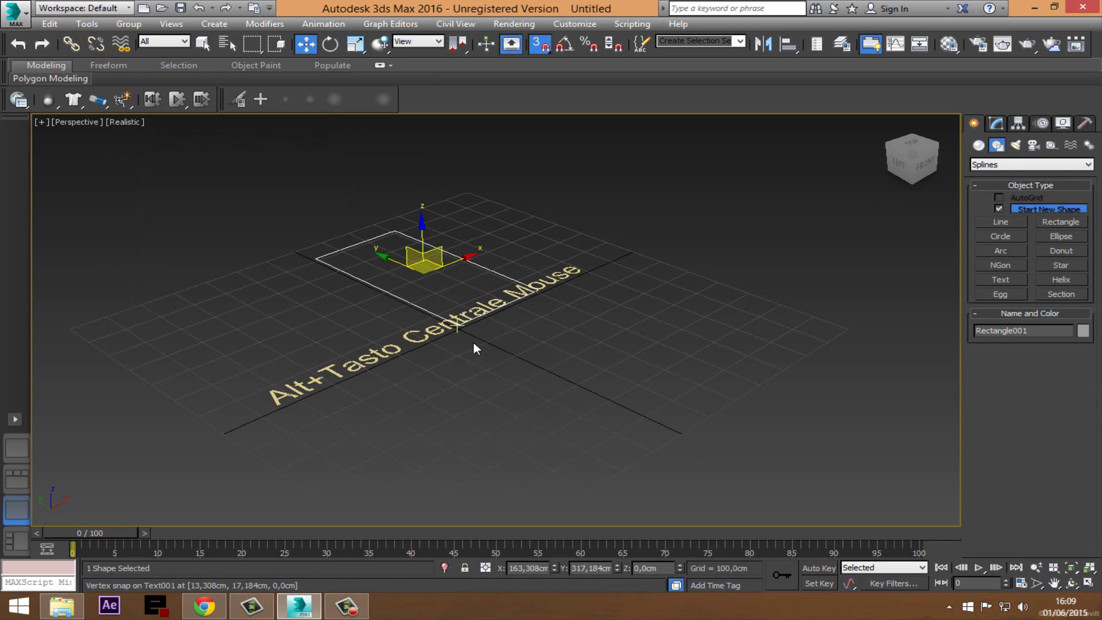
{"action": "middle_click_drag", "start_coordinate": [474, 344], "coordinate": [471, 359]}
{"action": "scroll", "coordinate": [459, 350], "scroll_direction": "up", "scroll_amount": 2}
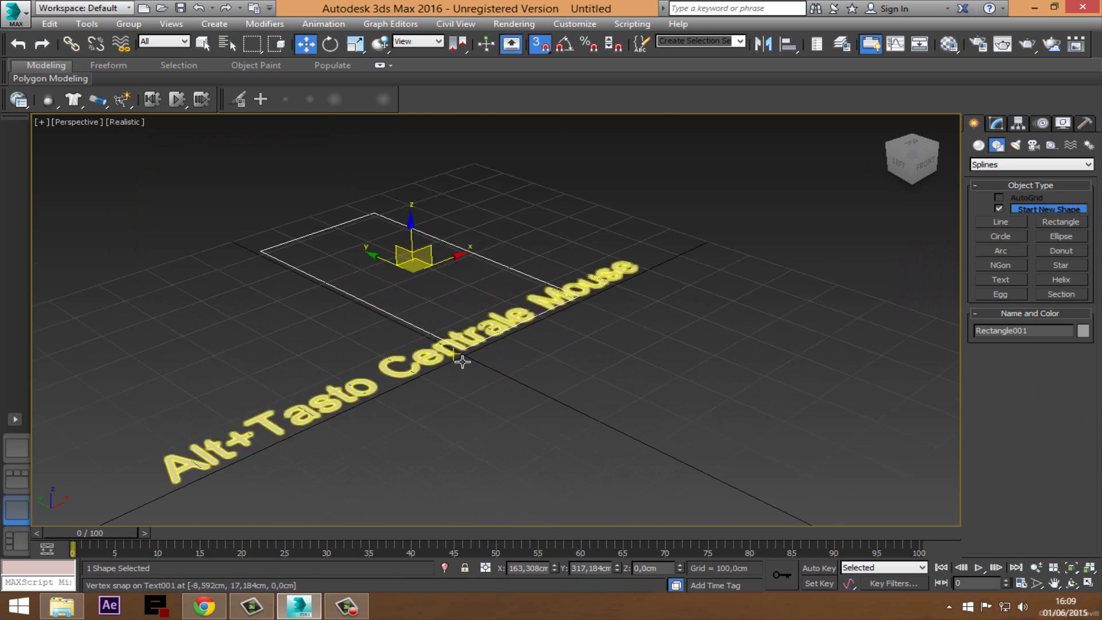
{"action": "scroll", "coordinate": [484, 344], "scroll_direction": "up", "scroll_amount": 5}
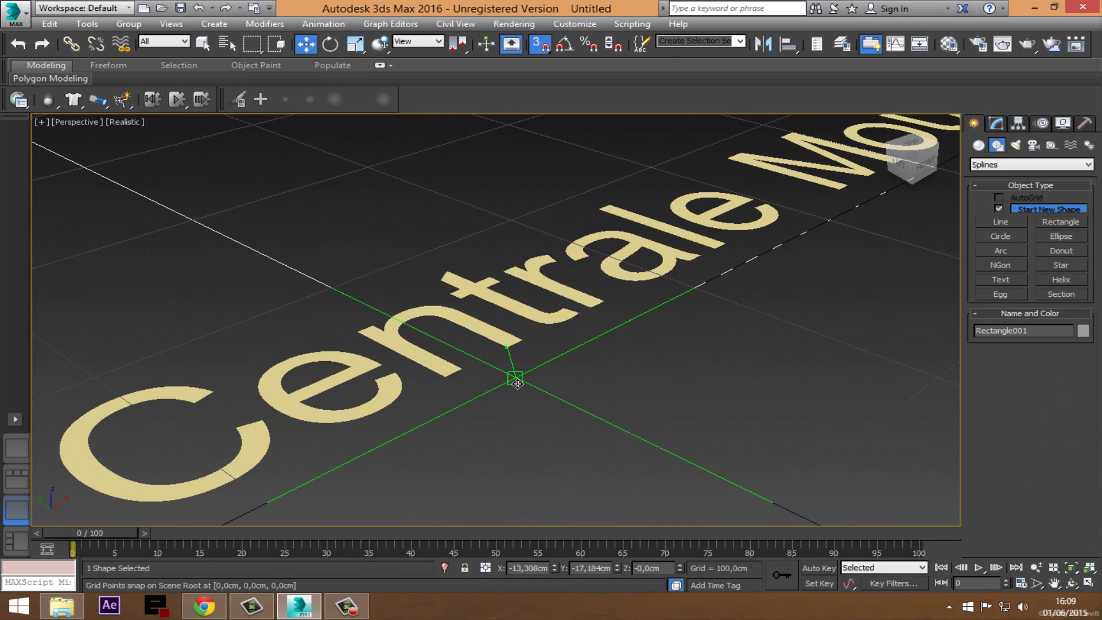
{"action": "scroll", "coordinate": [488, 356], "scroll_direction": "down", "scroll_amount": 8}
{"action": "middle_click_drag", "start_coordinate": [410, 357], "coordinate": [473, 388]}
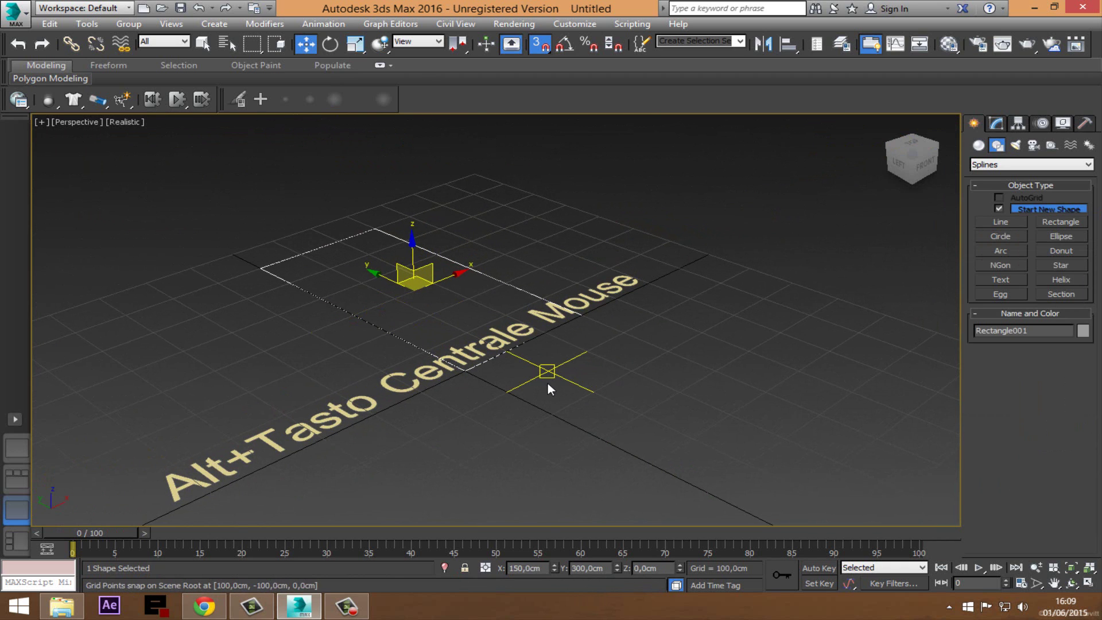
{"action": "mouse_move", "coordinate": [533, 378]}
{"action": "middle_mouse_down", "text": "alt"}
{"action": "mouse_move", "coordinate": [542, 406]}
{"action": "mouse_move", "coordinate": [508, 404]}
{"action": "middle_mouse_up", "text": "alt"}
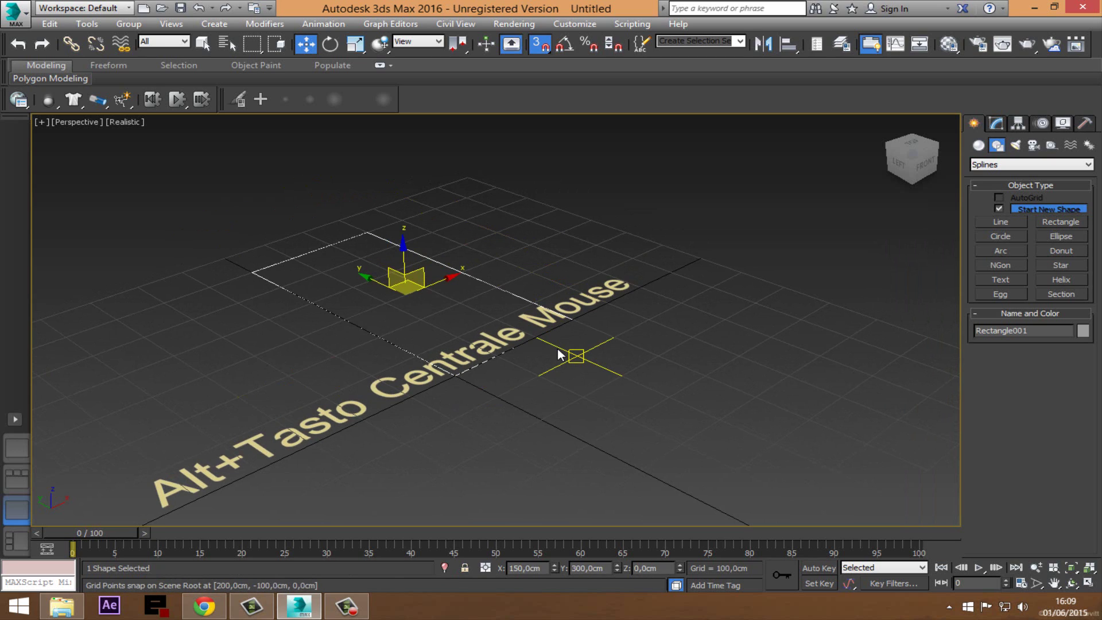
{"action": "scroll", "coordinate": [586, 309], "scroll_direction": "down", "scroll_amount": 3}
{"action": "scroll", "coordinate": [519, 343], "scroll_direction": "up", "scroll_amount": 2}
{"action": "scroll", "coordinate": [528, 340], "scroll_direction": "up", "scroll_amount": 2}
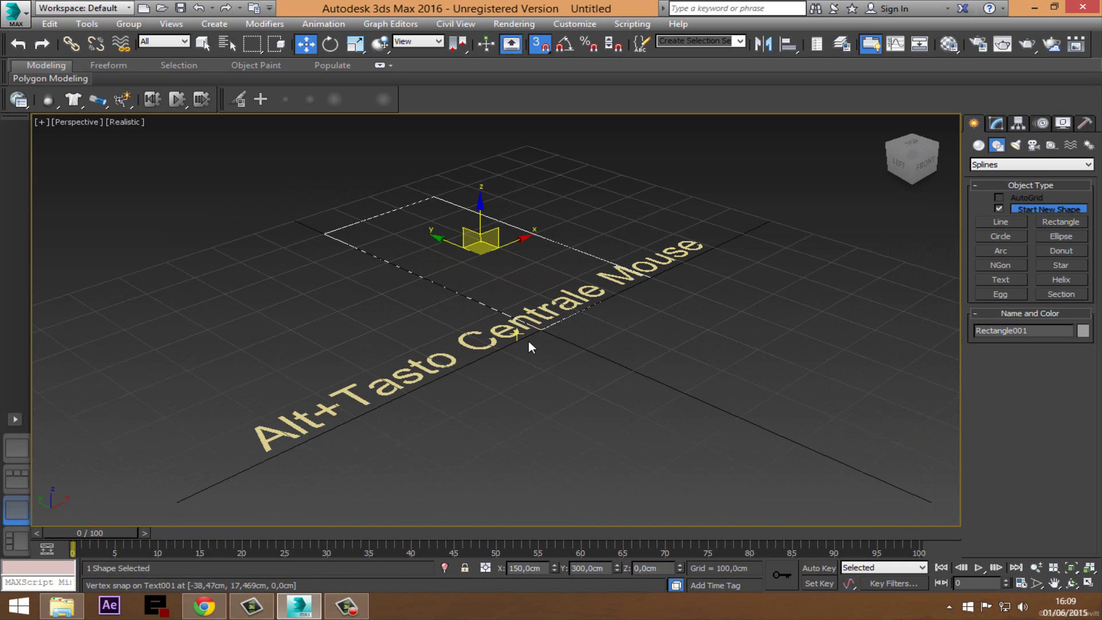
Step: Re-snap the rectangle's corner onto the text vertex, then turn 3D snapping off
{"action": "left_click_drag", "start_coordinate": [337, 240], "coordinate": [272, 437]}
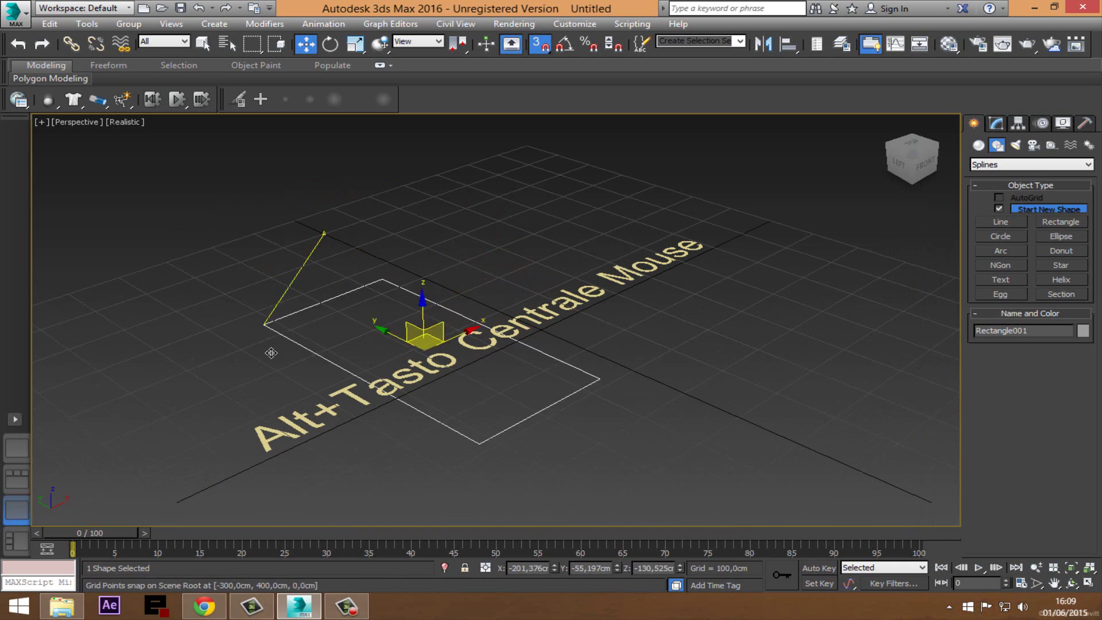
{"action": "scroll", "coordinate": [247, 439], "scroll_direction": "up", "scroll_amount": 5}
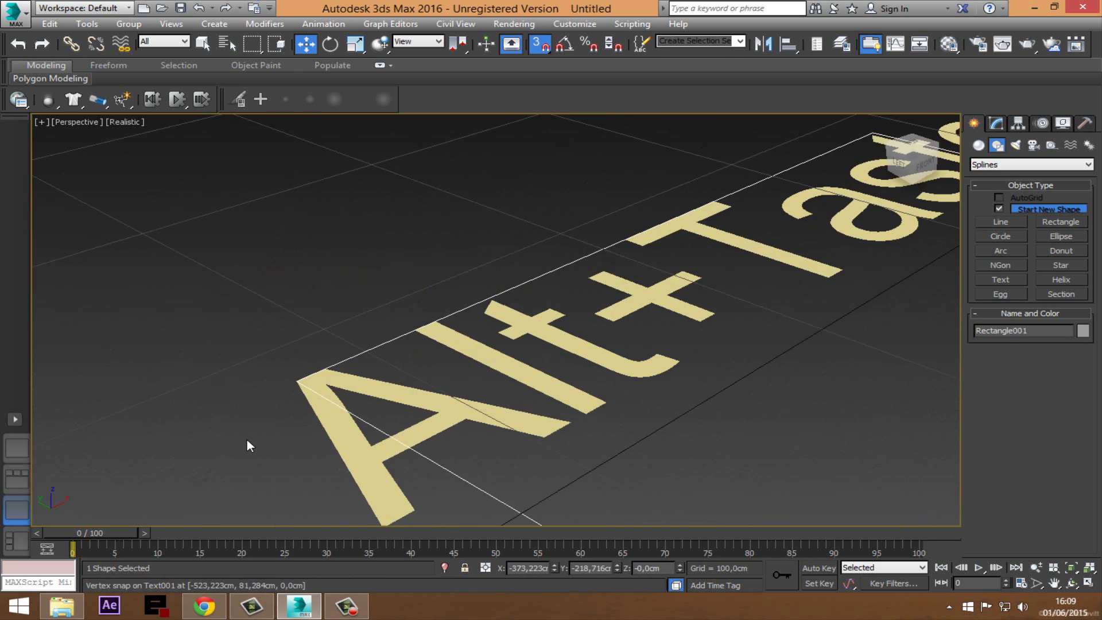
{"action": "scroll", "coordinate": [333, 333], "scroll_direction": "up", "scroll_amount": 3}
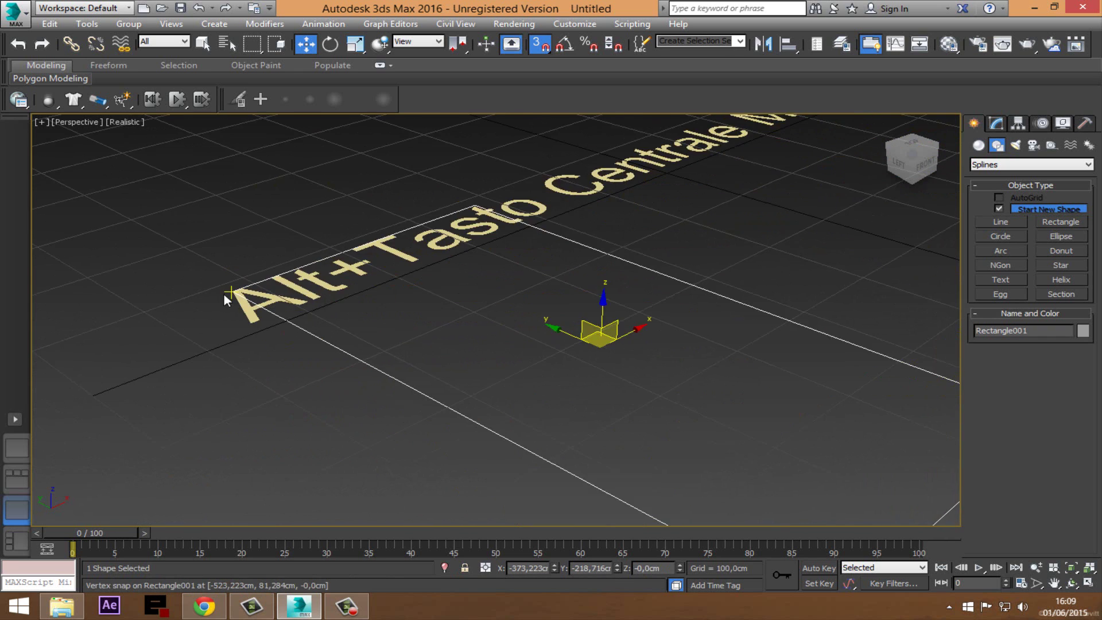
{"action": "scroll", "coordinate": [311, 283], "scroll_direction": "down", "scroll_amount": 6}
{"action": "scroll", "coordinate": [224, 294], "scroll_direction": "down", "scroll_amount": 3}
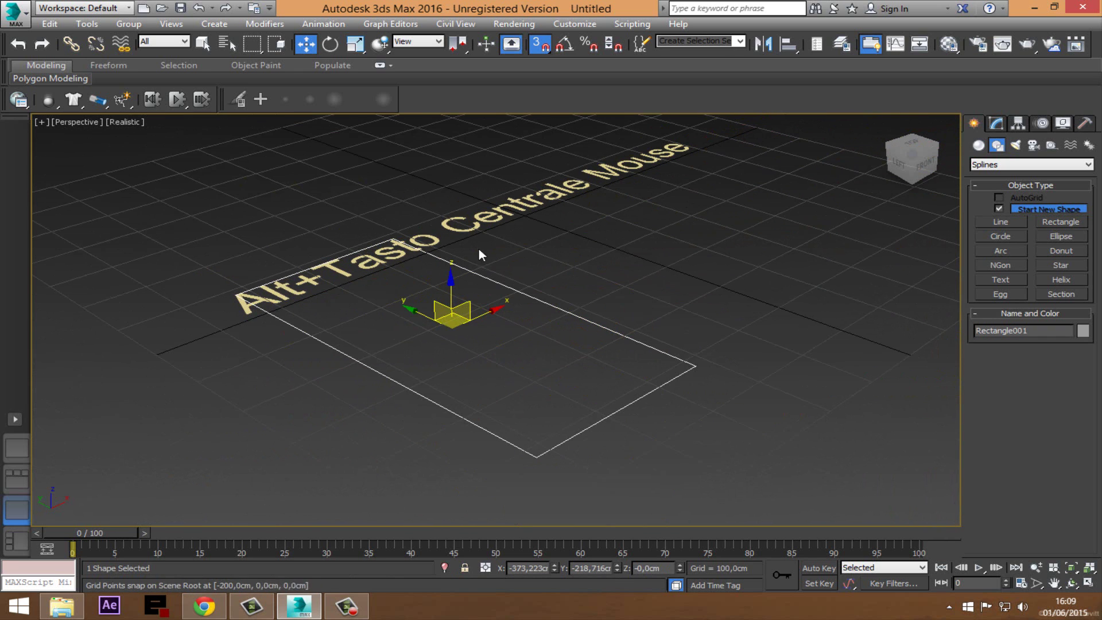
{"action": "middle_click_drag", "start_coordinate": [658, 201], "coordinate": [632, 240]}
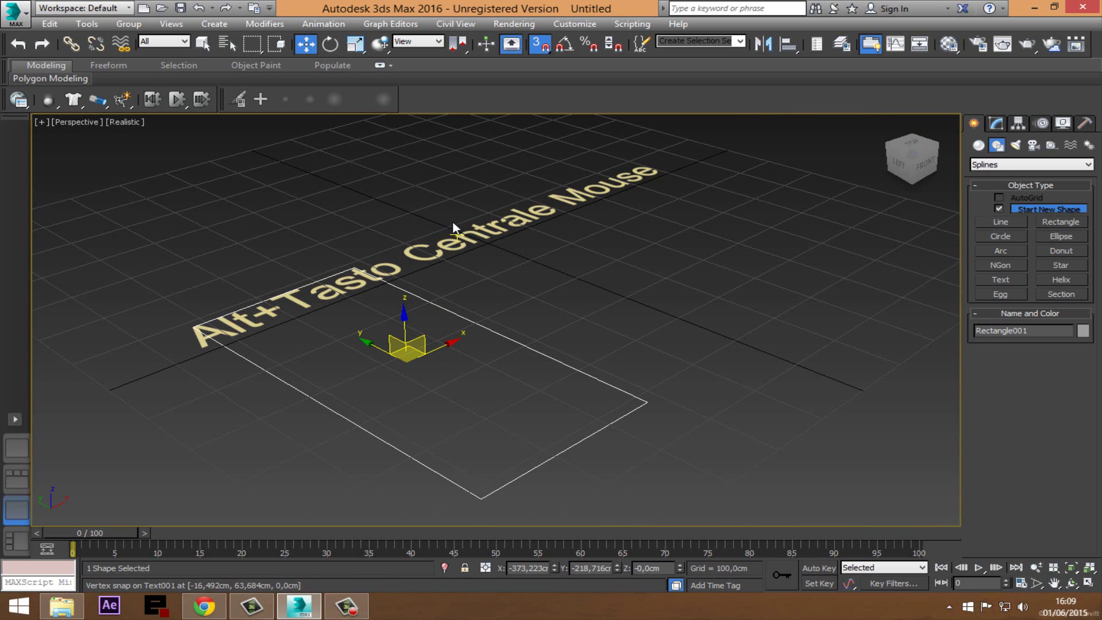
{"action": "left_click", "coordinate": [540, 44]}
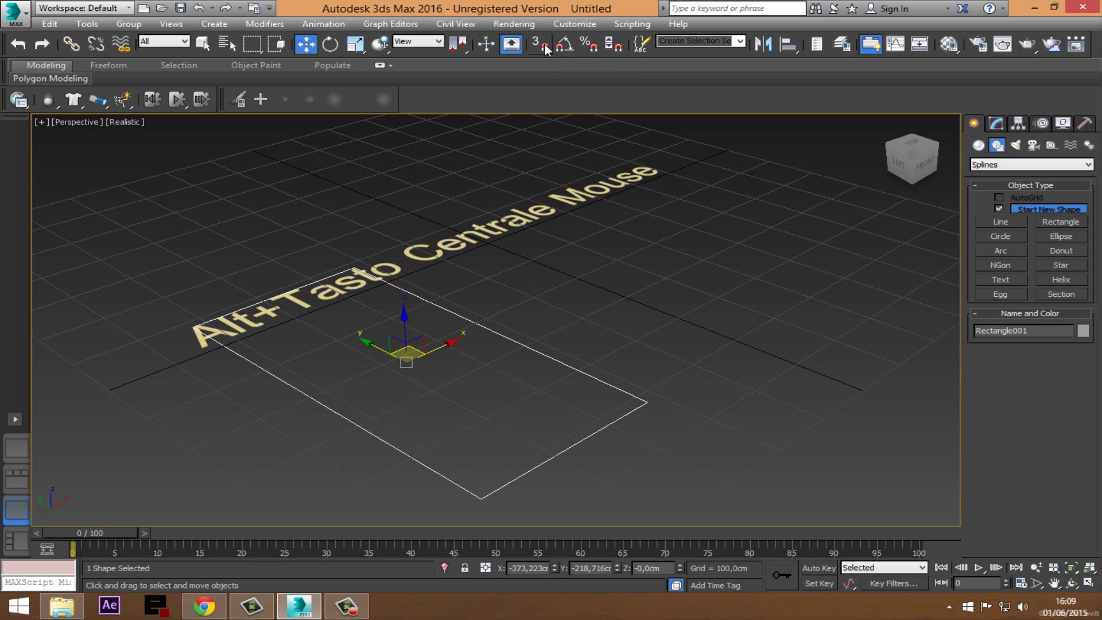
{"action": "middle_click_drag", "start_coordinate": [679, 316], "coordinate": [648, 342]}
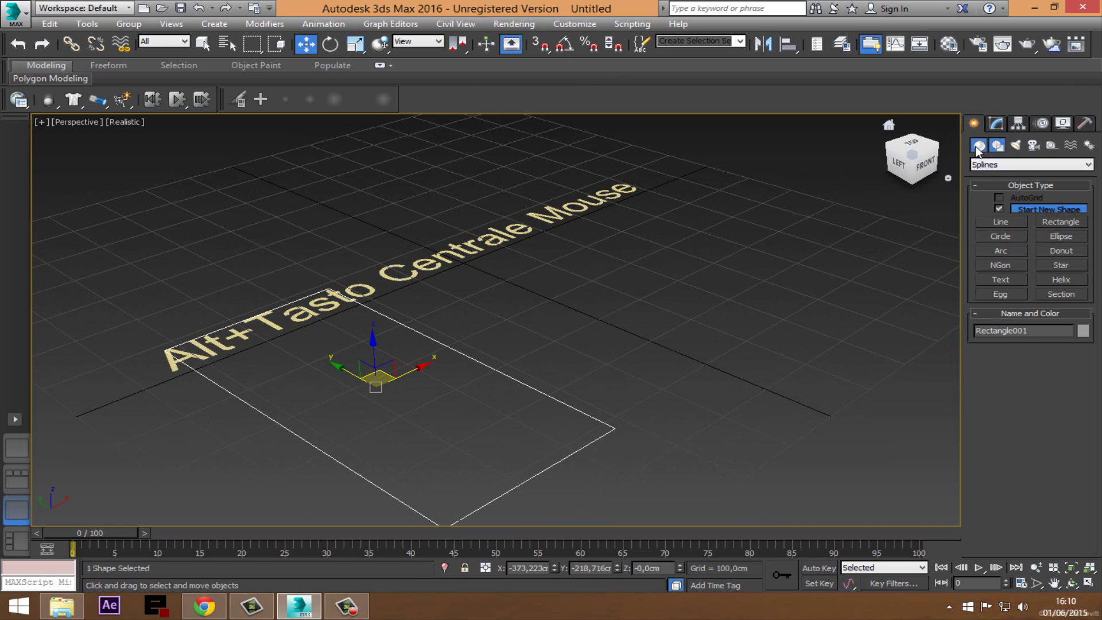
Step: Create Box001, about 355 × 275 × 276 cm, beside the text, then reselect Rectangle001
{"action": "left_click", "coordinate": [979, 146]}
{"action": "left_click", "coordinate": [1005, 212]}
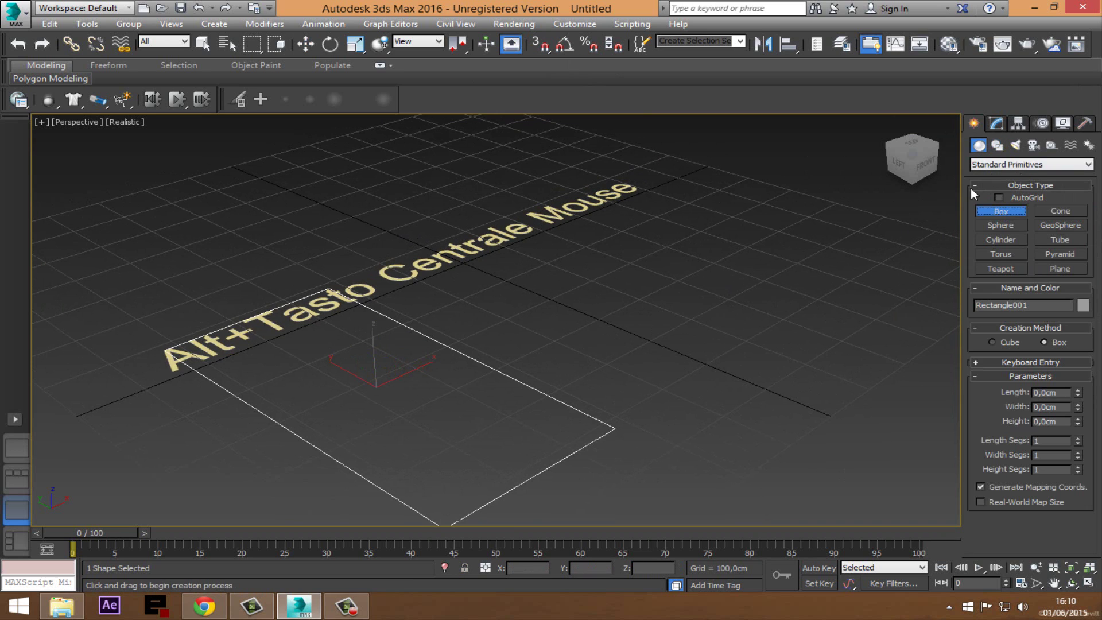
{"action": "left_click_drag", "start_coordinate": [684, 267], "coordinate": [781, 412]}
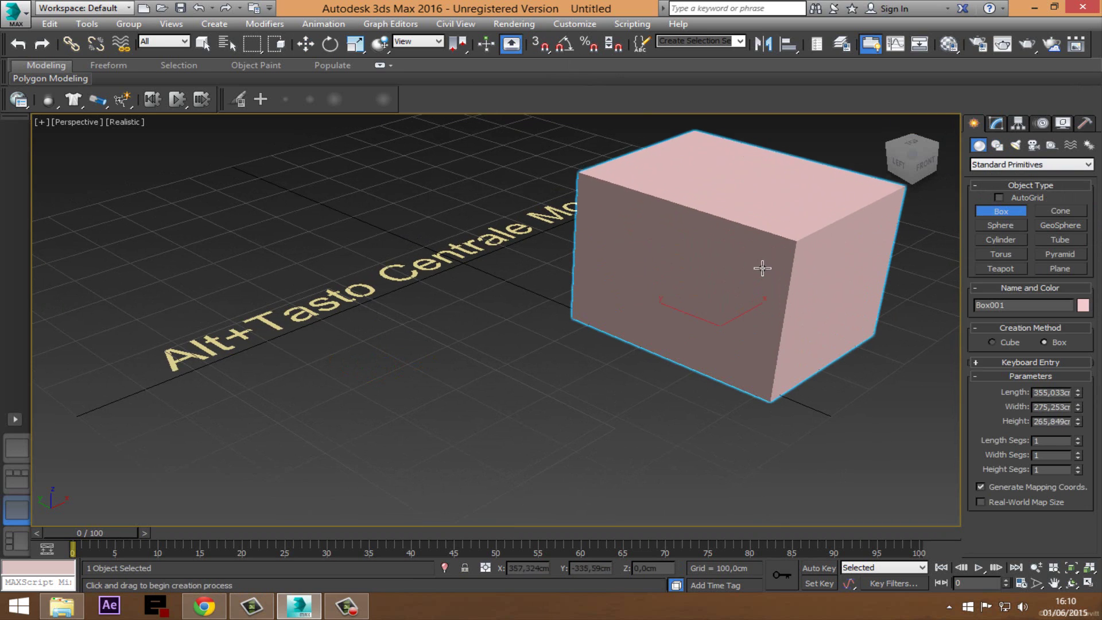
{"action": "left_click", "coordinate": [762, 265]}
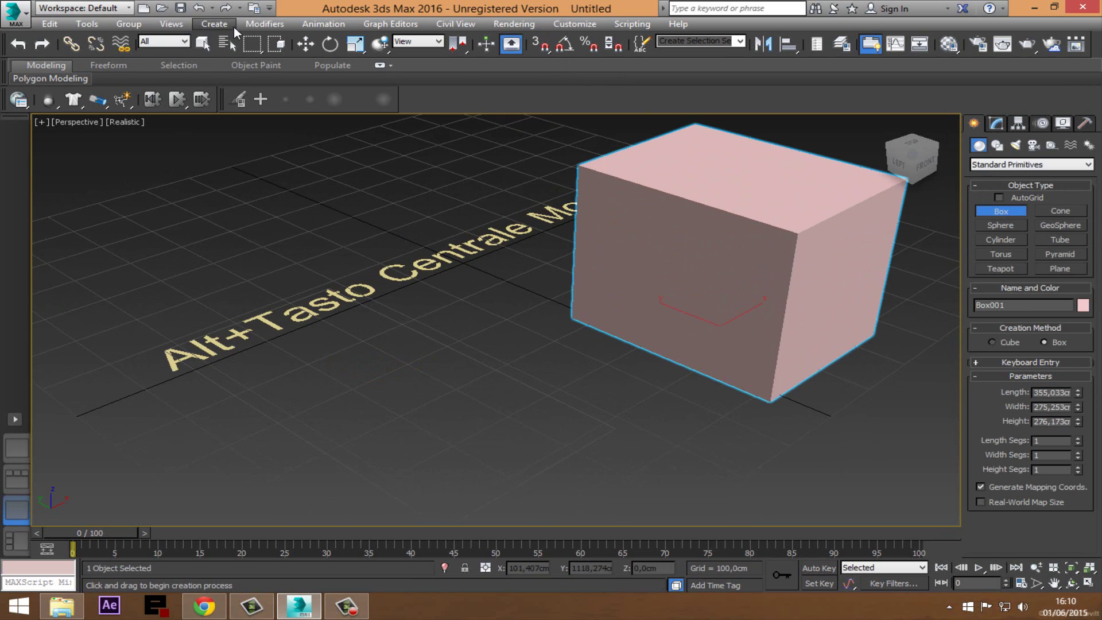
{"action": "left_click", "coordinate": [306, 44]}
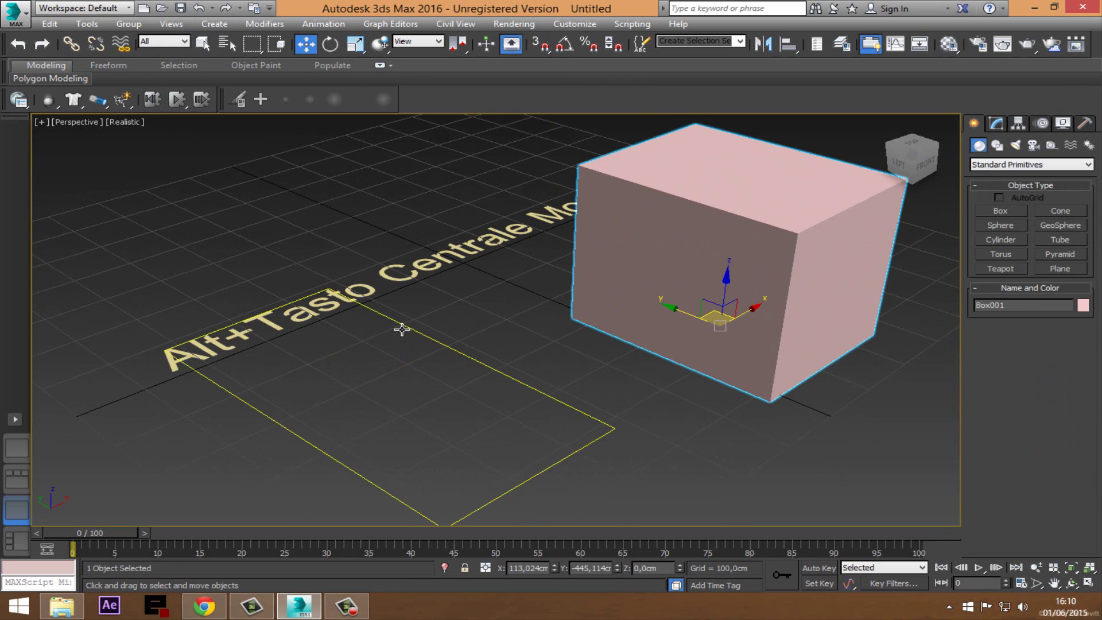
{"action": "left_click", "coordinate": [402, 330]}
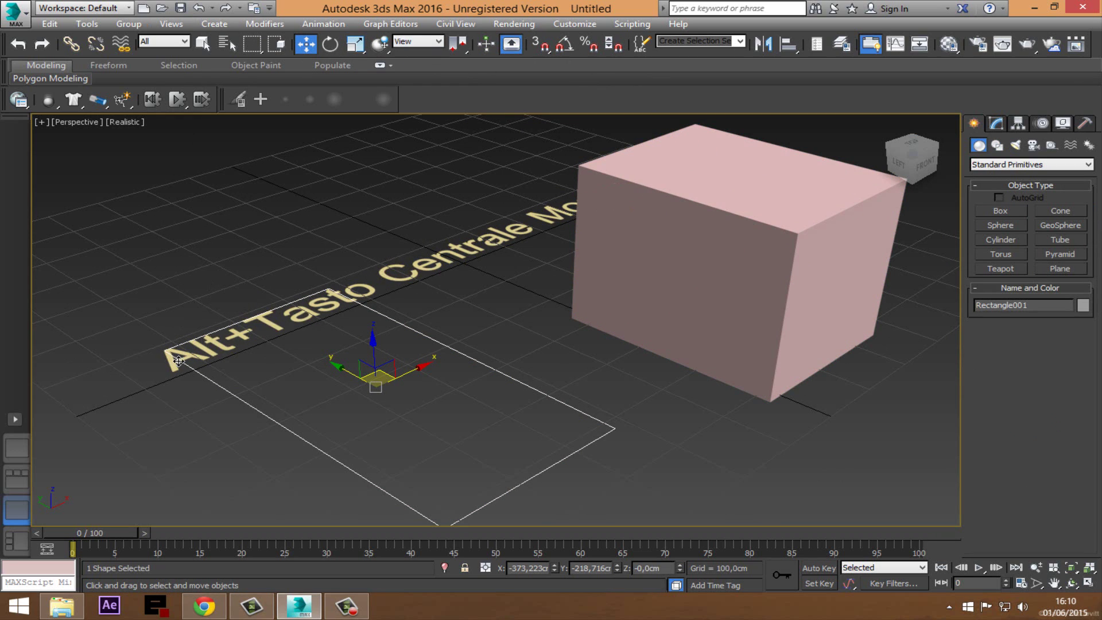
Step: Enable 2D snapping, move Rectangle001 off the text, and open Grid and Snap Settings
{"action": "left_click", "coordinate": [540, 46]}
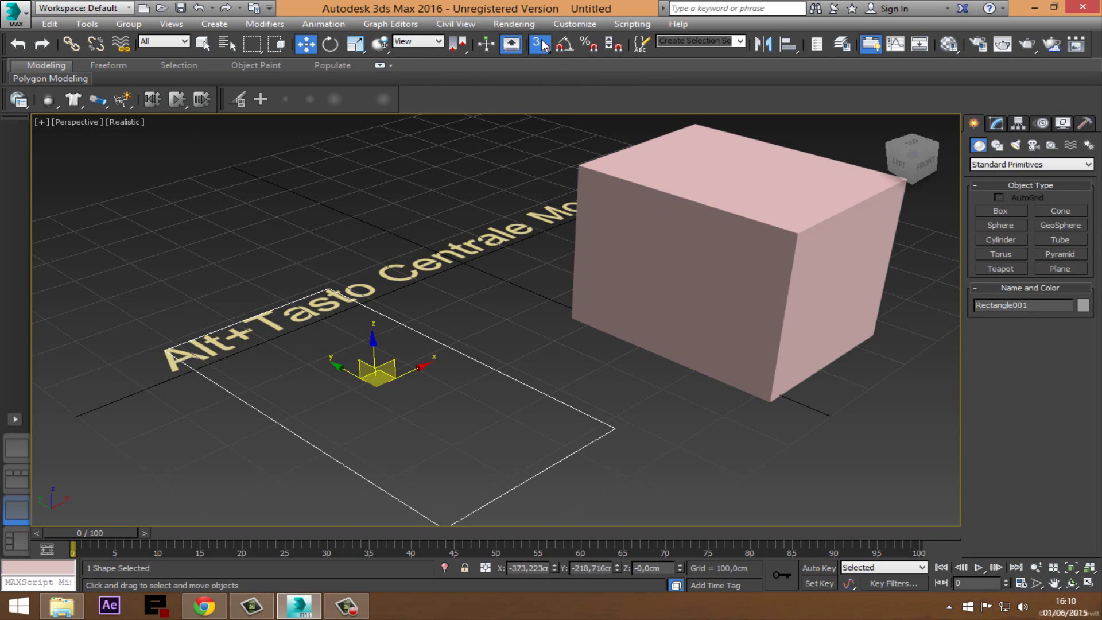
{"action": "left_click_drag", "start_coordinate": [543, 85], "coordinate": [539, 66]}
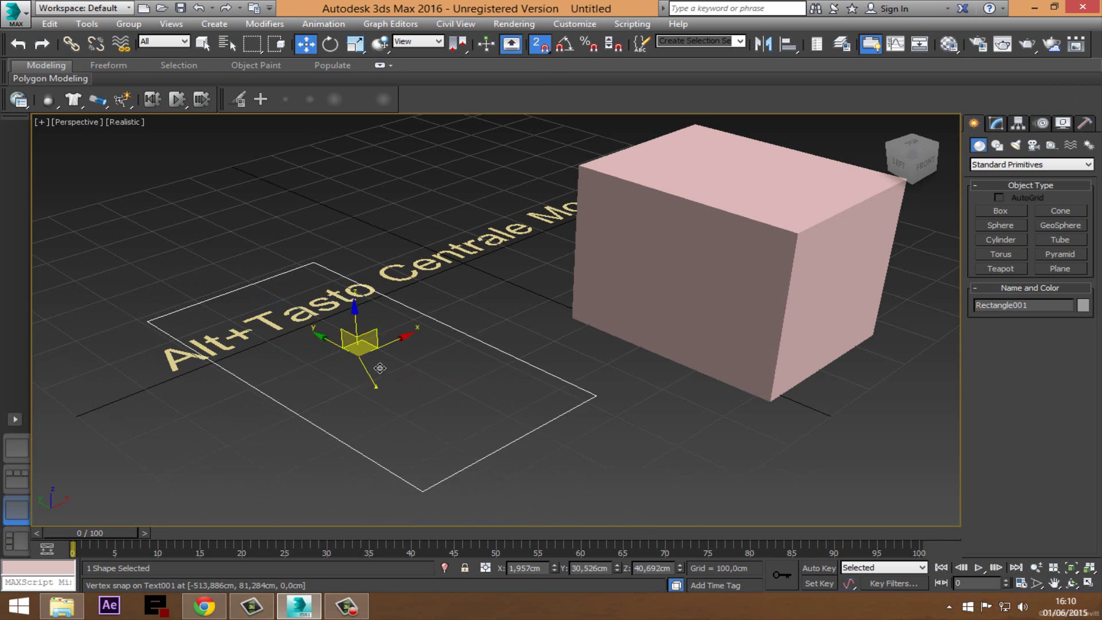
{"action": "mouse_move", "coordinate": [180, 357]}
{"action": "left_mouse_down"}
{"action": "mouse_move", "coordinate": [779, 413]}
{"action": "mouse_move", "coordinate": [468, 454]}
{"action": "left_mouse_up"}
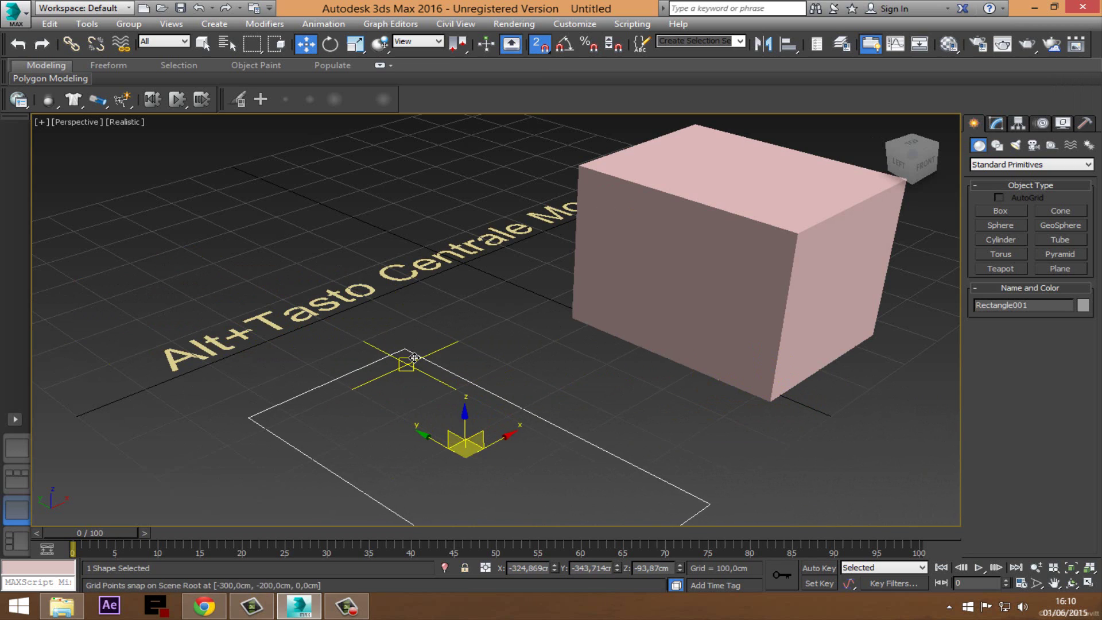
{"action": "right_click", "coordinate": [543, 45]}
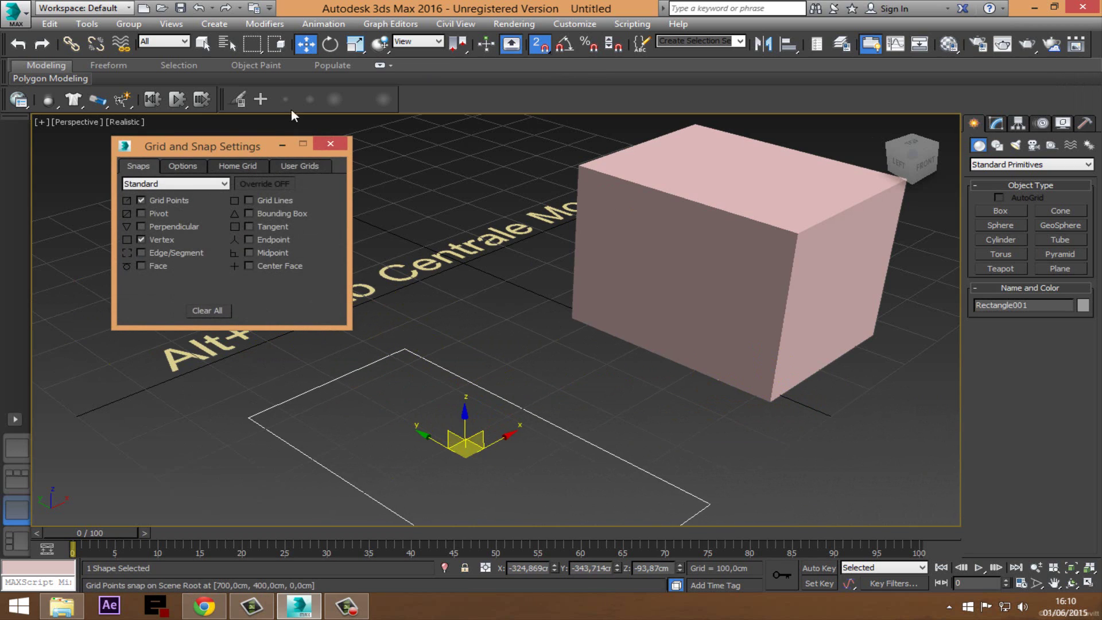
Step: Close Grid and Snap Settings and reposition the rectangle on the grid
{"action": "left_click", "coordinate": [330, 144]}
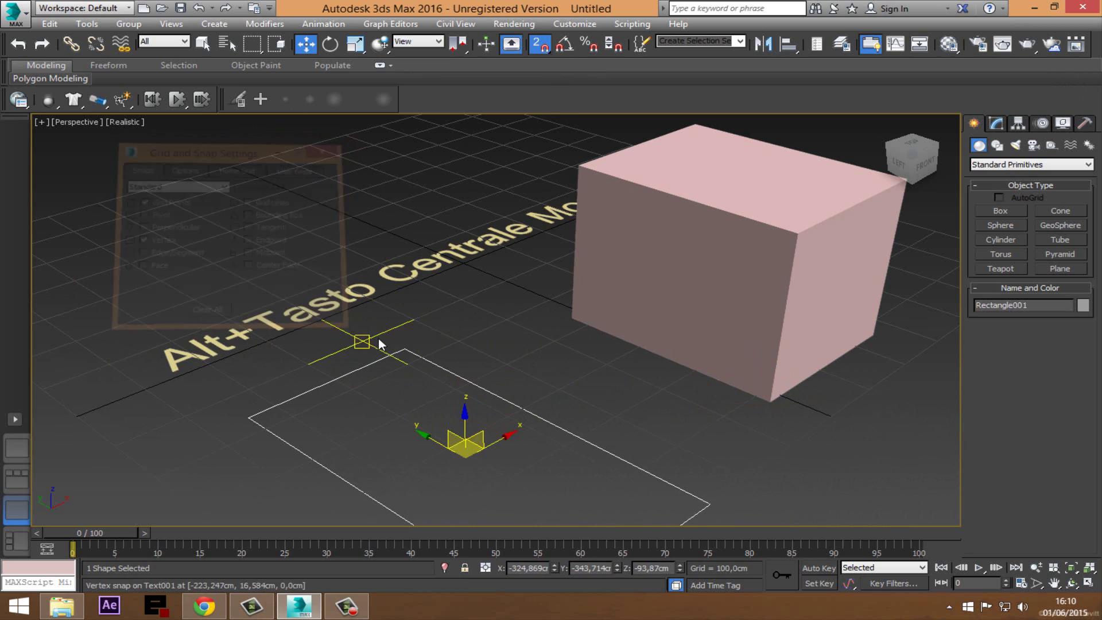
{"action": "scroll", "coordinate": [419, 356], "scroll_direction": "up", "scroll_amount": 1}
{"action": "scroll", "coordinate": [453, 370], "scroll_direction": "up", "scroll_amount": 4}
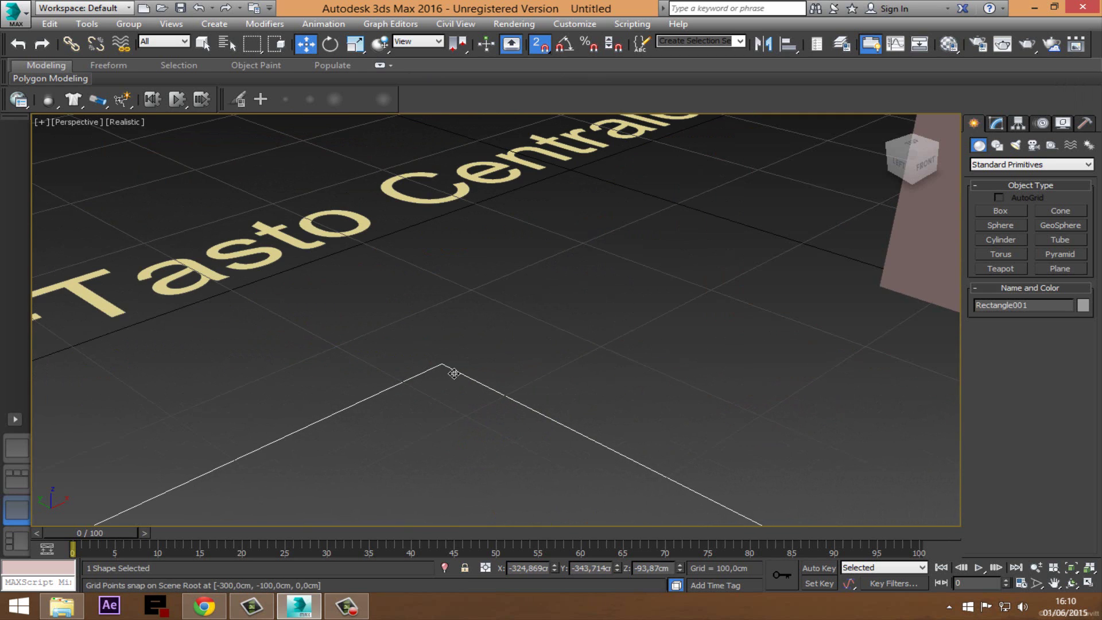
{"action": "left_click_drag", "start_coordinate": [453, 373], "coordinate": [489, 348]}
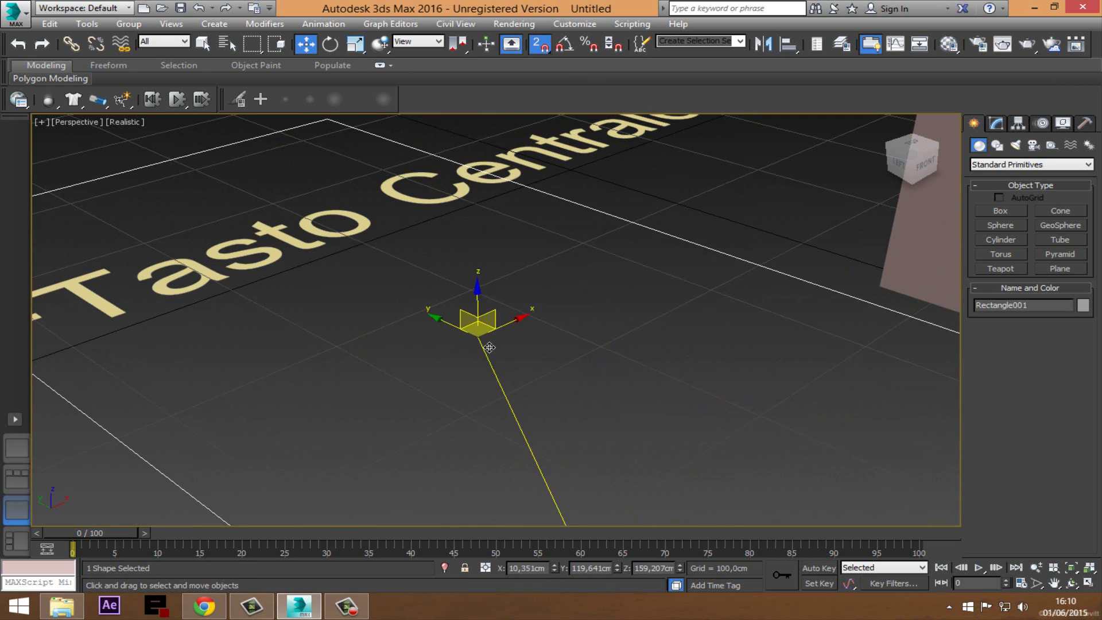
{"action": "scroll", "coordinate": [489, 347], "scroll_direction": "down", "scroll_amount": 5}
{"action": "scroll", "coordinate": [446, 330], "scroll_direction": "up", "scroll_amount": 3}
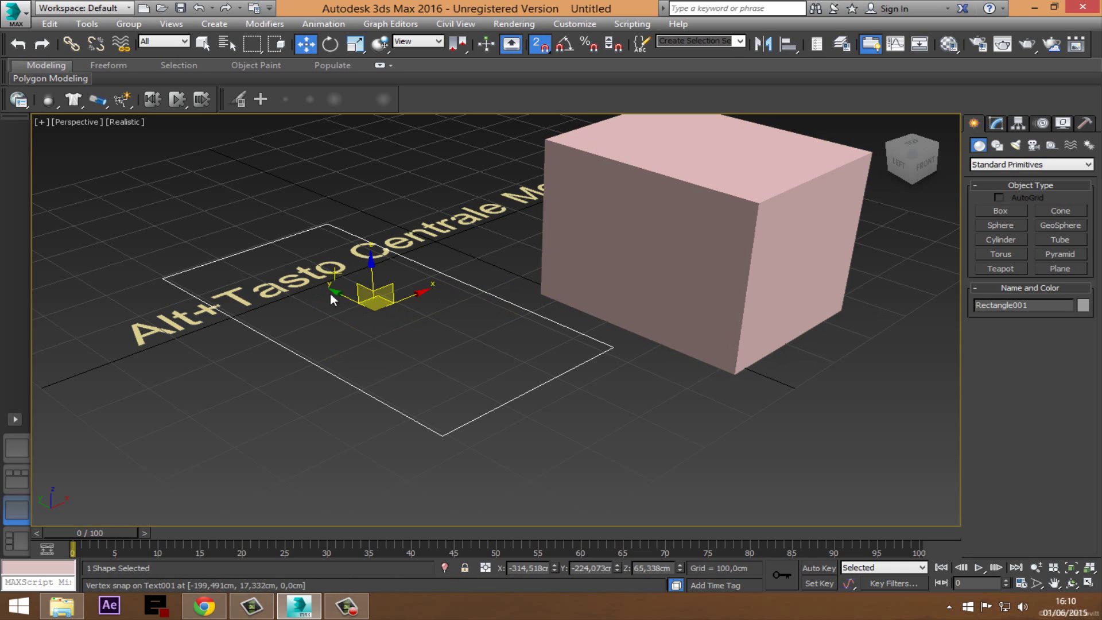
{"action": "right_click", "coordinate": [542, 48]}
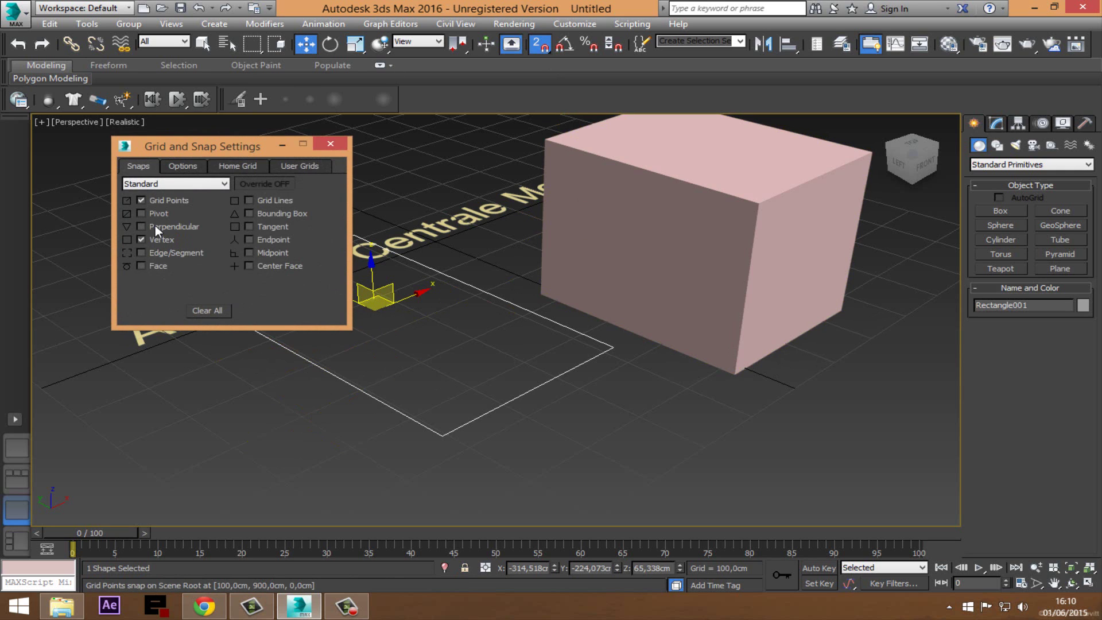
{"action": "left_click", "coordinate": [333, 142]}
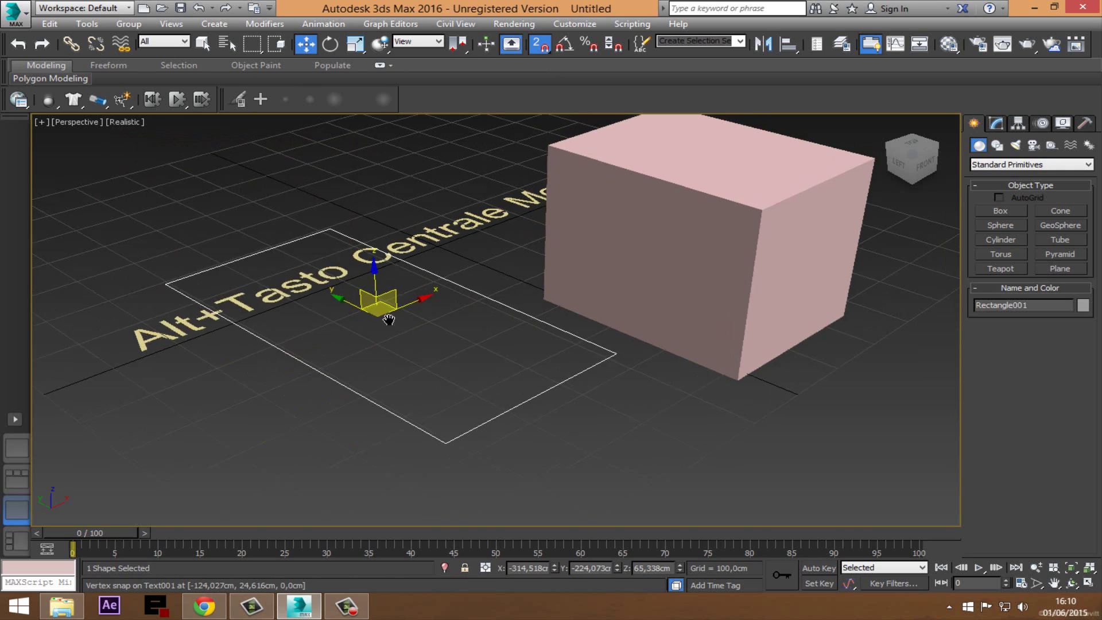
Step: Switch snapping to 2.5D and snap the rectangle's corner onto Box001's corner
{"action": "middle_click_drag", "start_coordinate": [341, 147], "coordinate": [439, 356], "text": "alt"}
{"action": "scroll", "coordinate": [395, 344], "scroll_direction": "up", "scroll_amount": 5}
{"action": "scroll", "coordinate": [385, 343], "scroll_direction": "down", "scroll_amount": 6}
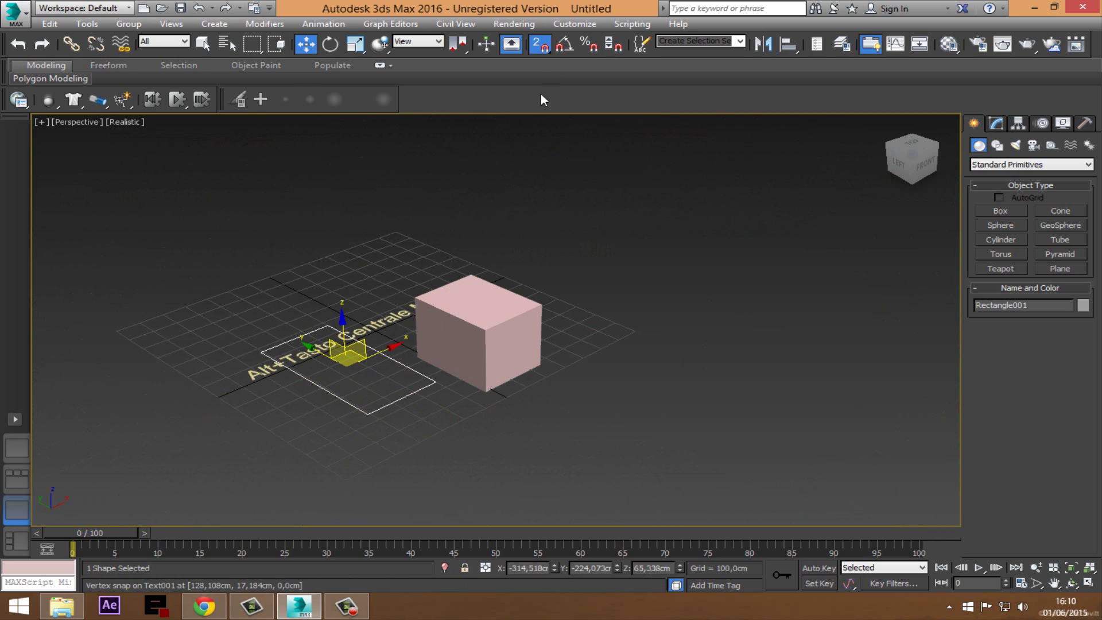
{"action": "left_click_drag", "start_coordinate": [543, 47], "coordinate": [542, 70]}
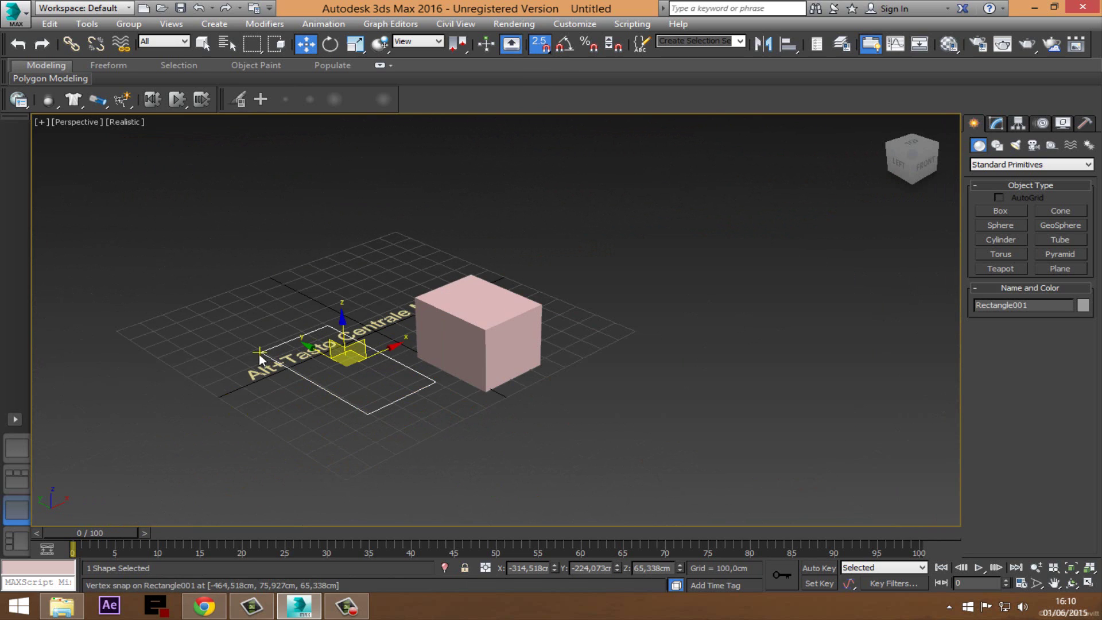
{"action": "mouse_move", "coordinate": [273, 359]}
{"action": "left_mouse_down"}
{"action": "mouse_move", "coordinate": [423, 371]}
{"action": "mouse_move", "coordinate": [430, 307]}
{"action": "mouse_move", "coordinate": [556, 319]}
{"action": "mouse_move", "coordinate": [497, 340]}
{"action": "left_mouse_up"}
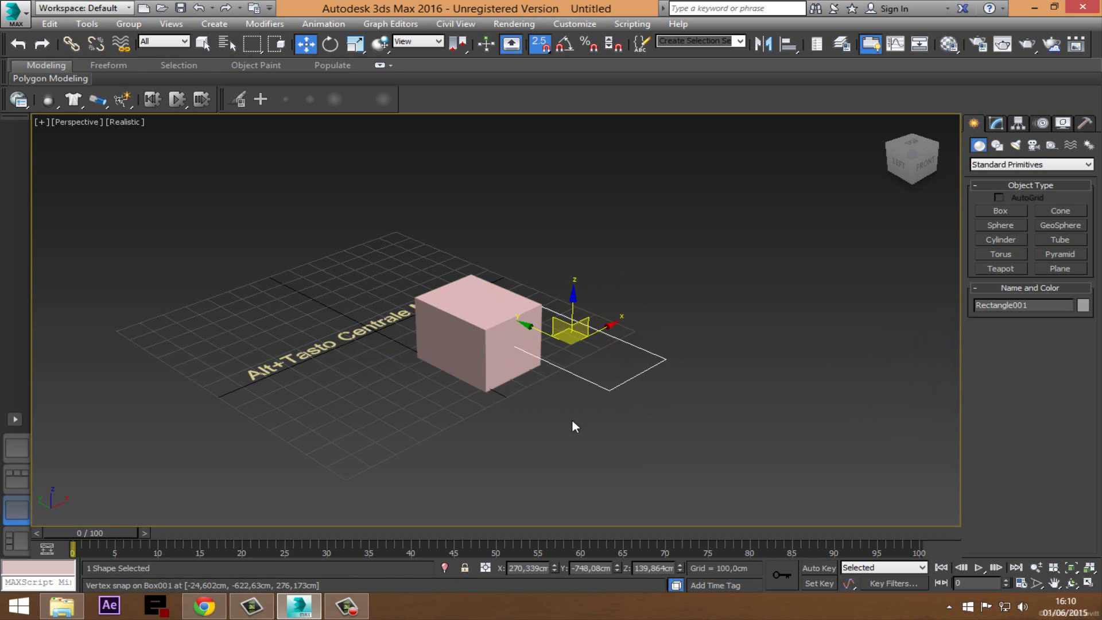
Step: Finish moving the rectangle beside the box, then undo that move
{"action": "middle_click_drag", "start_coordinate": [572, 419], "coordinate": [538, 415]}
{"action": "left_click", "coordinate": [1071, 583]}
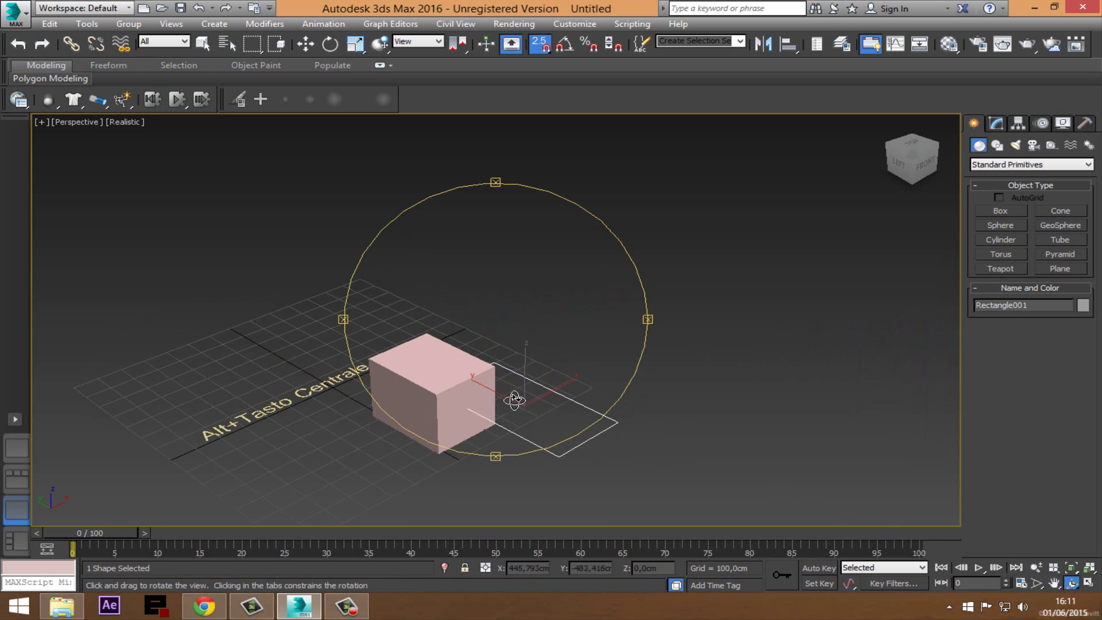
{"action": "left_click_drag", "start_coordinate": [517, 394], "coordinate": [527, 403]}
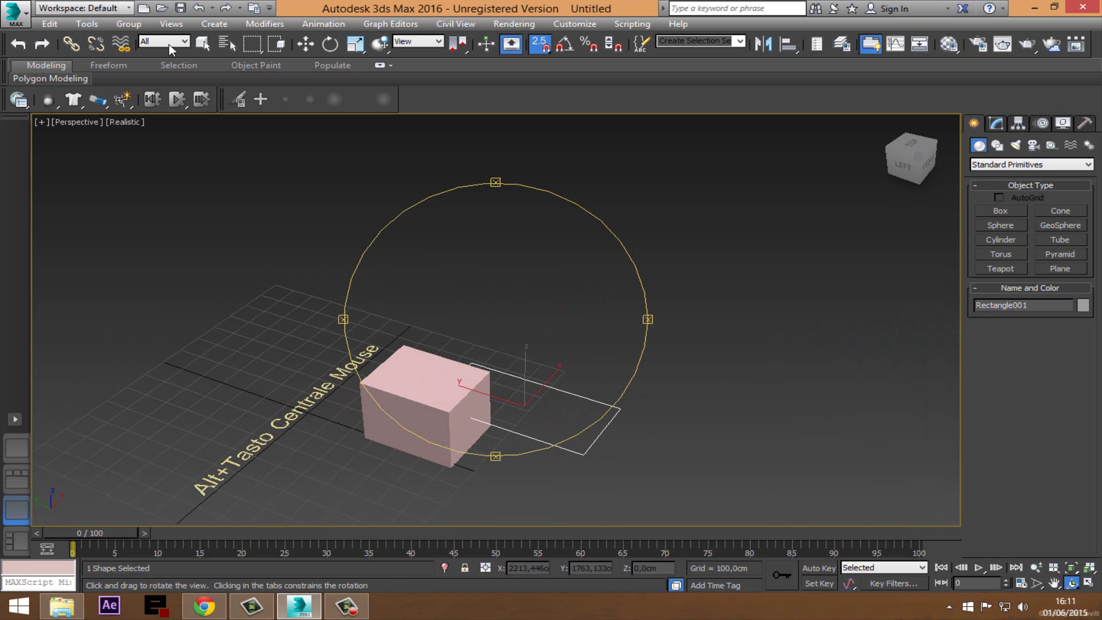
{"action": "key", "text": "ctrl+z"}
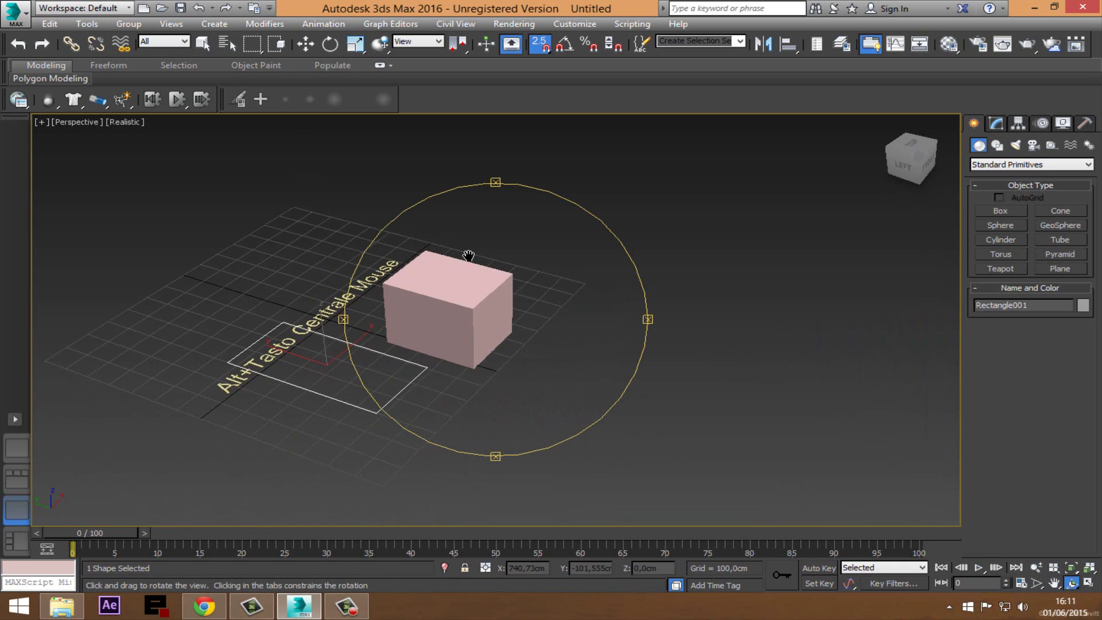
{"action": "mouse_move", "coordinate": [450, 345]}
{"action": "left_mouse_down"}
{"action": "mouse_move", "coordinate": [441, 327]}
{"action": "mouse_move", "coordinate": [476, 358]}
{"action": "left_mouse_up"}
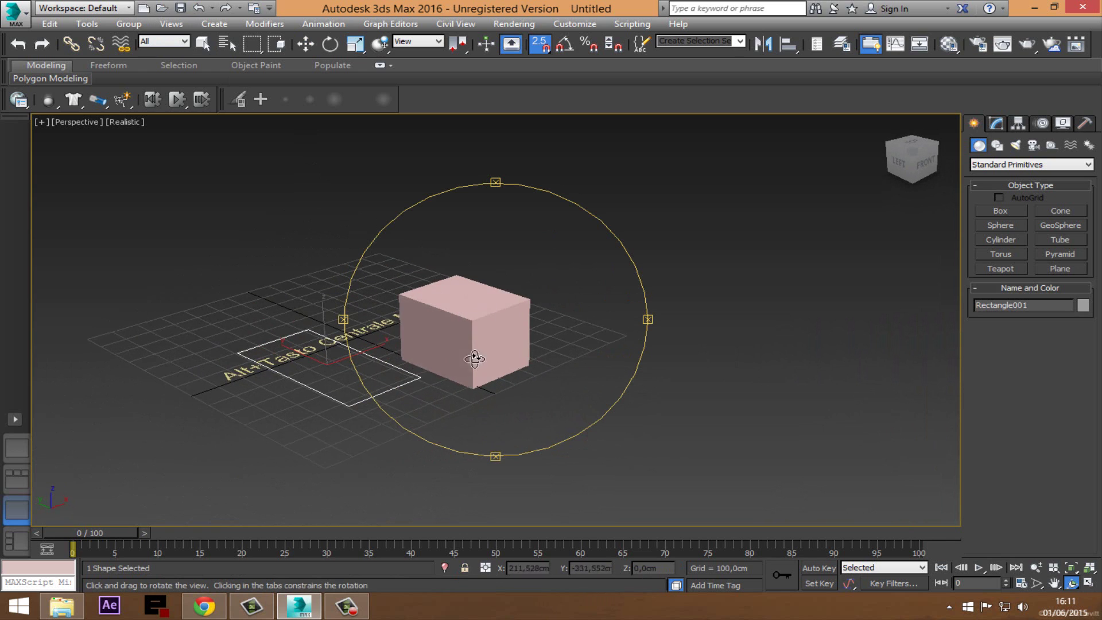
Step: Set Rectangle001's absolute position to X 0, Y 0, Z 0 in Move Transform Type-In
{"action": "right_click", "coordinate": [308, 46]}
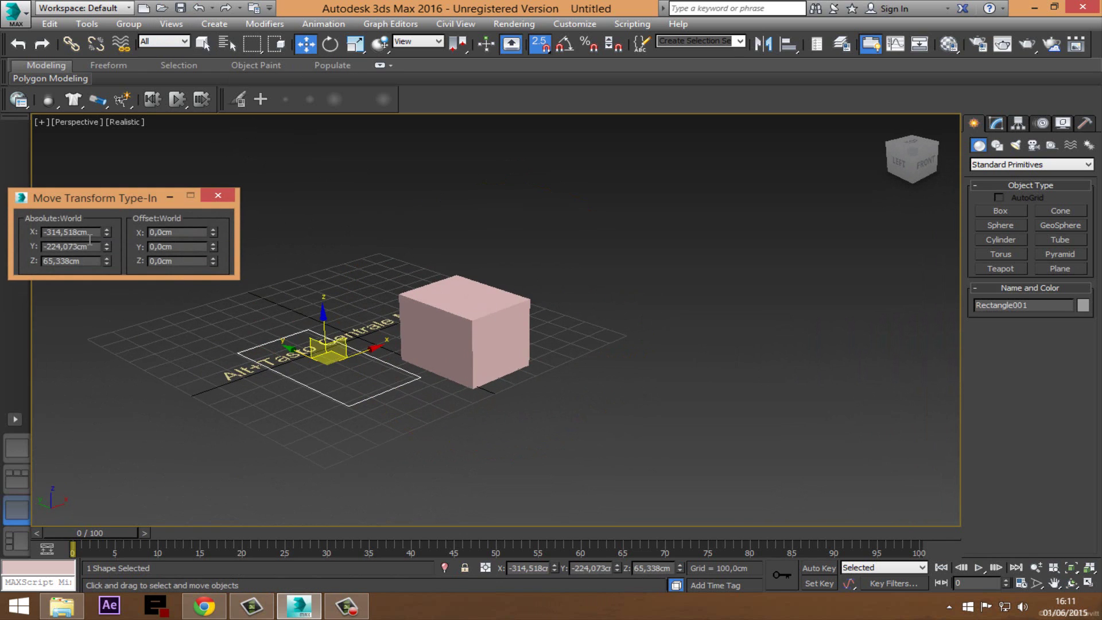
{"action": "left_click_drag", "start_coordinate": [100, 232], "coordinate": [7, 242]}
{"action": "type", "text": "0"}
{"action": "key", "text": "Tab"}
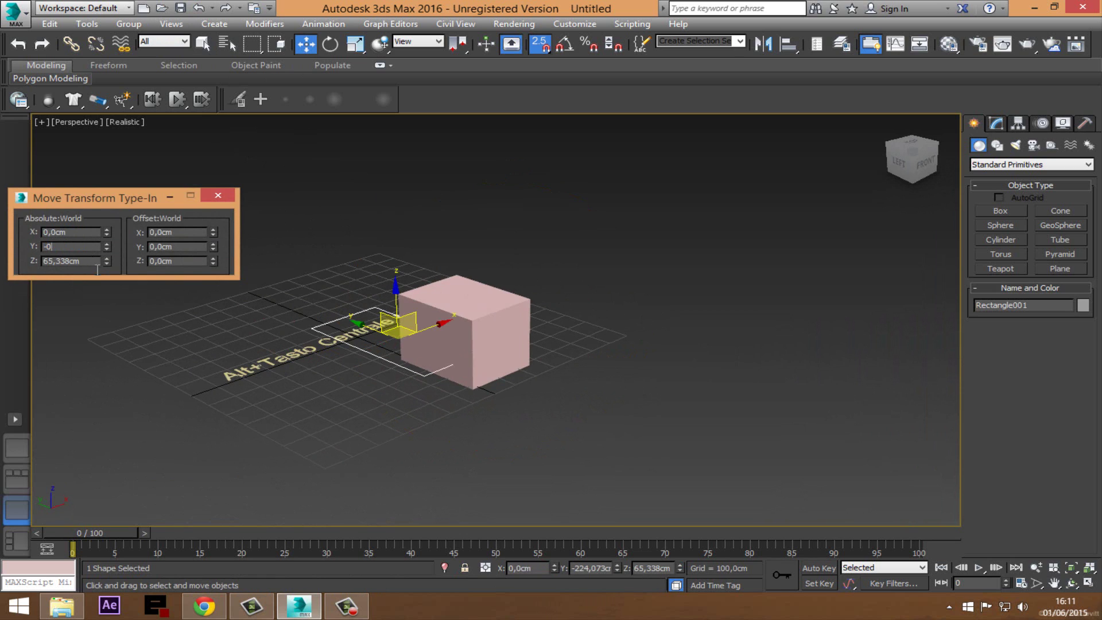
{"action": "key", "text": "Tab"}
{"action": "key", "text": "Tab"}
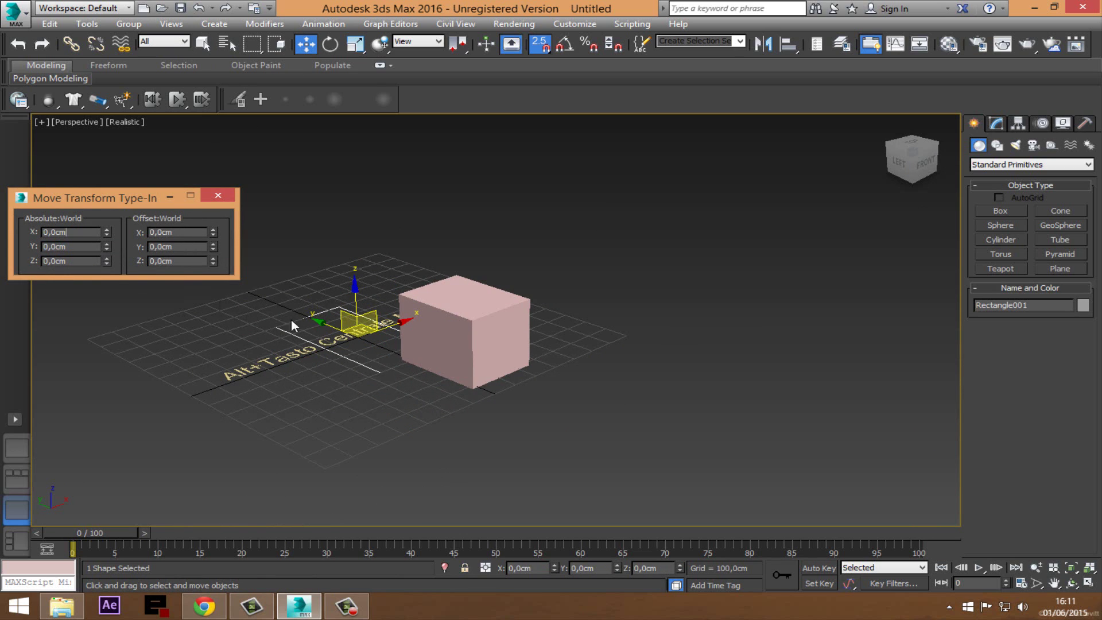
{"action": "scroll", "coordinate": [322, 321], "scroll_direction": "up", "scroll_amount": 2}
{"action": "scroll", "coordinate": [322, 321], "scroll_direction": "up", "scroll_amount": 1}
{"action": "left_click", "coordinate": [218, 195]}
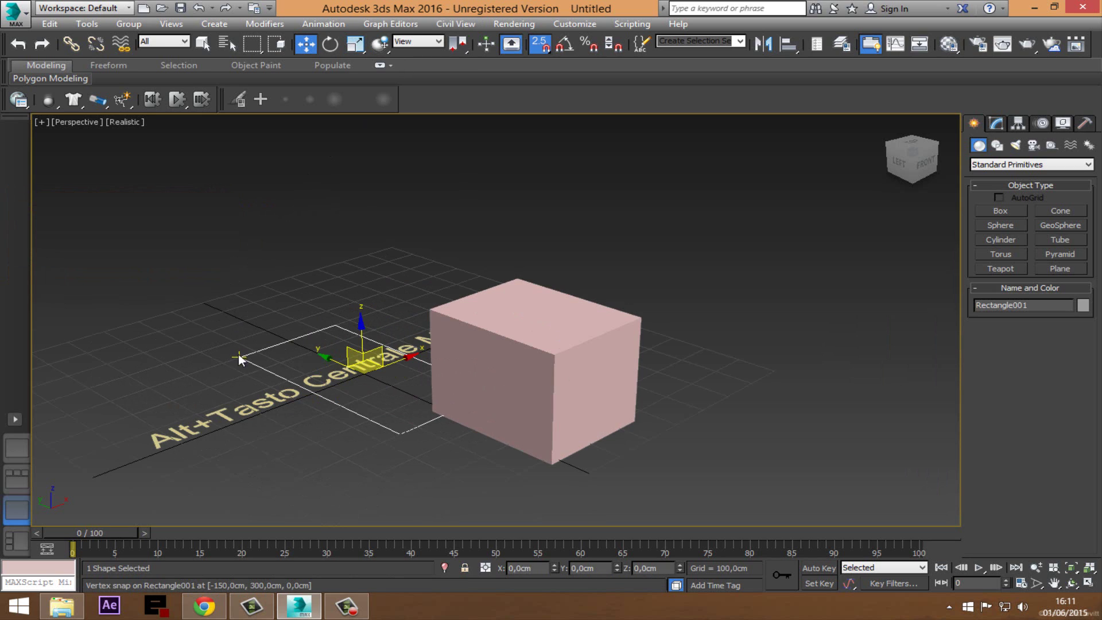
Step: Drag the rectangle's corner toward the box corner with 2.5D snapping and inspect it
{"action": "left_click_drag", "start_coordinate": [239, 357], "coordinate": [558, 370]}
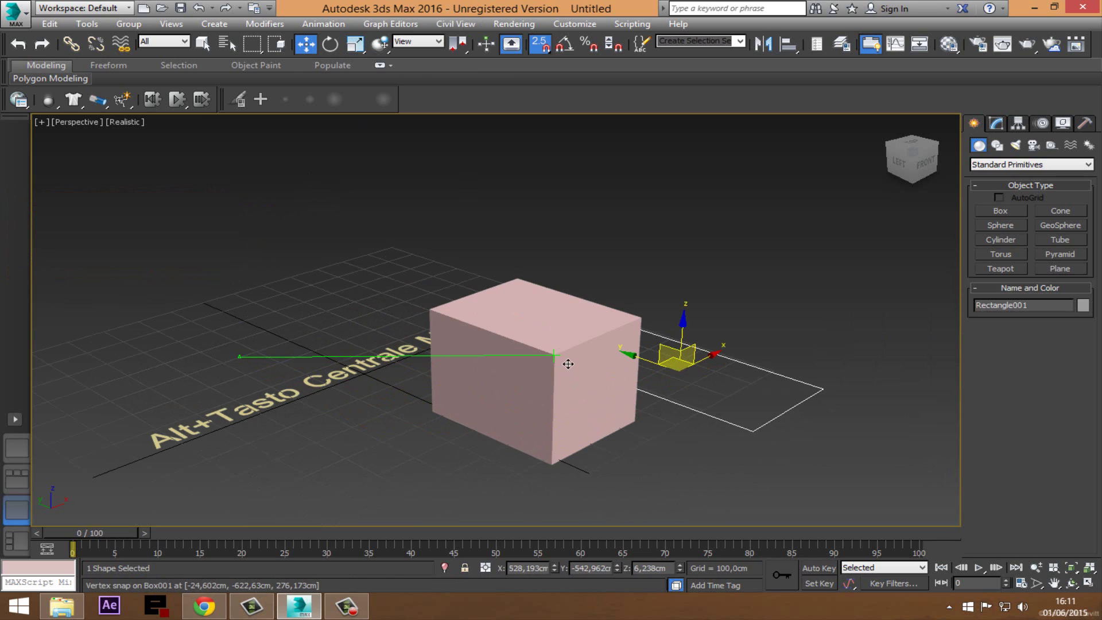
{"action": "left_click_drag", "start_coordinate": [568, 364], "coordinate": [568, 364]}
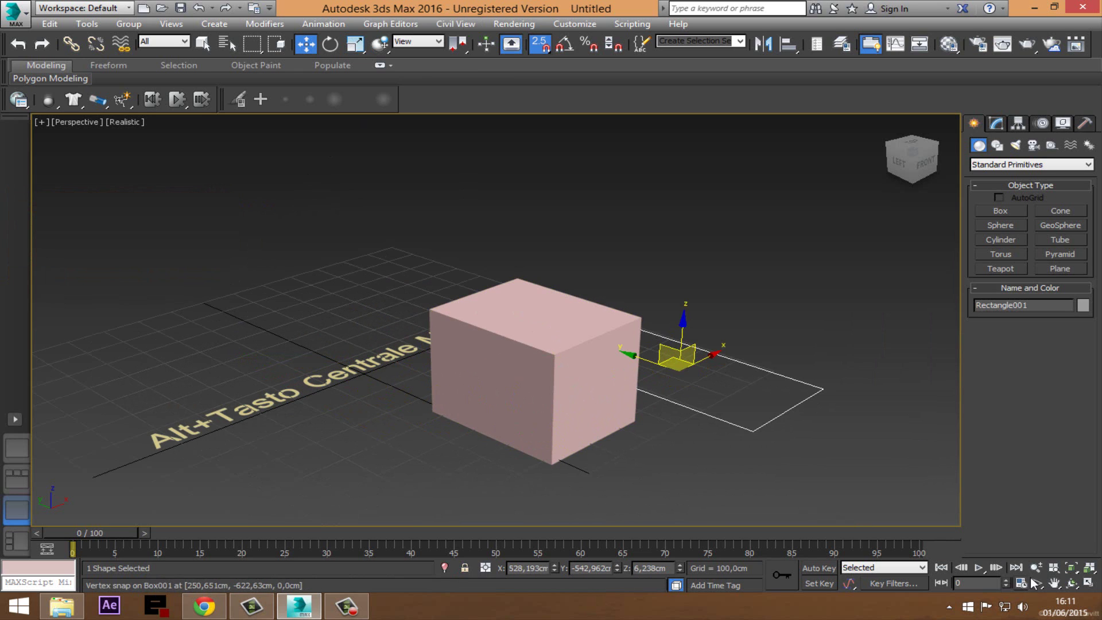
{"action": "left_click", "coordinate": [1071, 583]}
{"action": "mouse_move", "coordinate": [578, 419]}
{"action": "left_mouse_down"}
{"action": "mouse_move", "coordinate": [468, 393]}
{"action": "mouse_move", "coordinate": [443, 413]}
{"action": "left_mouse_up"}
{"action": "mouse_move", "coordinate": [556, 345]}
{"action": "left_mouse_down"}
{"action": "mouse_move", "coordinate": [529, 387]}
{"action": "mouse_move", "coordinate": [548, 303]}
{"action": "mouse_move", "coordinate": [571, 297]}
{"action": "left_mouse_up"}
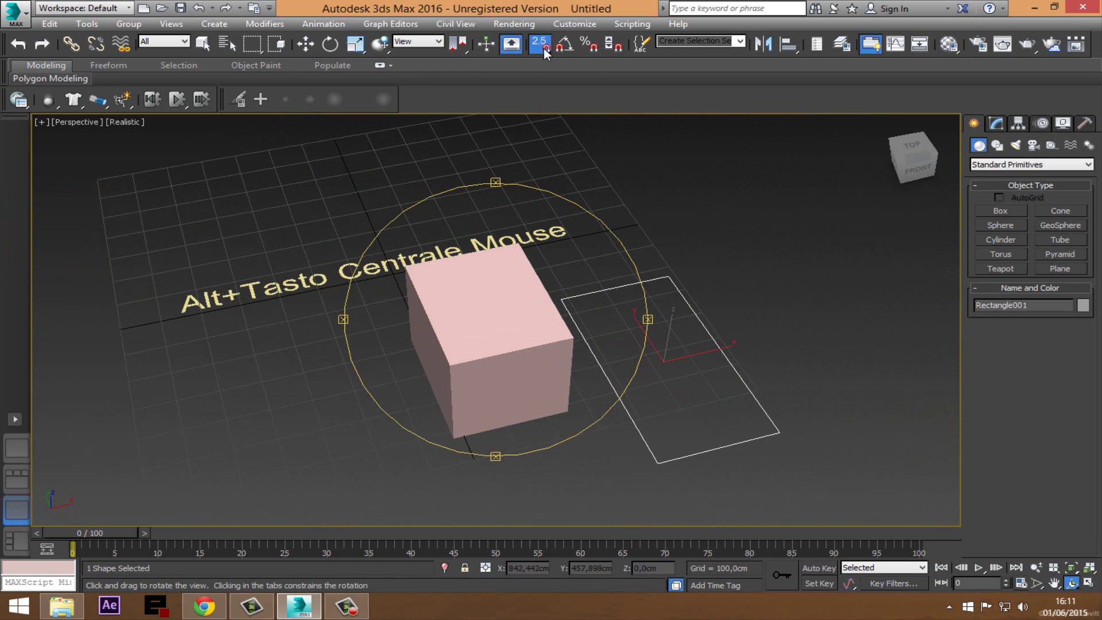
Step: Switch to 3D snapping and snap the rectangle onto Box001's top corner, about 276 cm up
{"action": "left_click_drag", "start_coordinate": [546, 54], "coordinate": [539, 111]}
{"action": "key", "text": "w"}
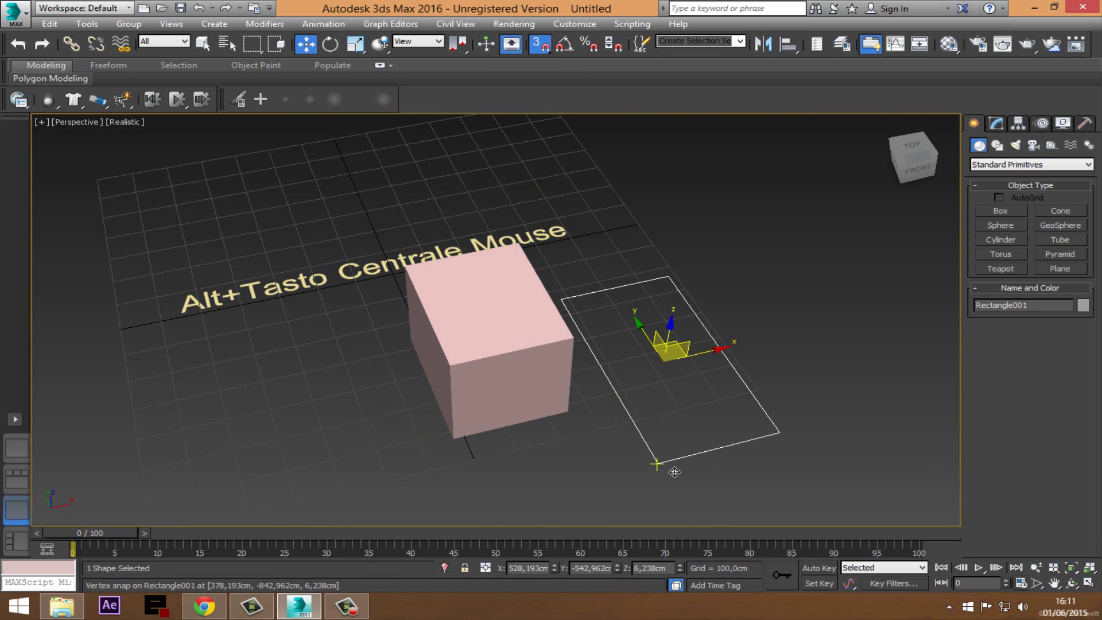
{"action": "left_click_drag", "start_coordinate": [666, 471], "coordinate": [463, 378]}
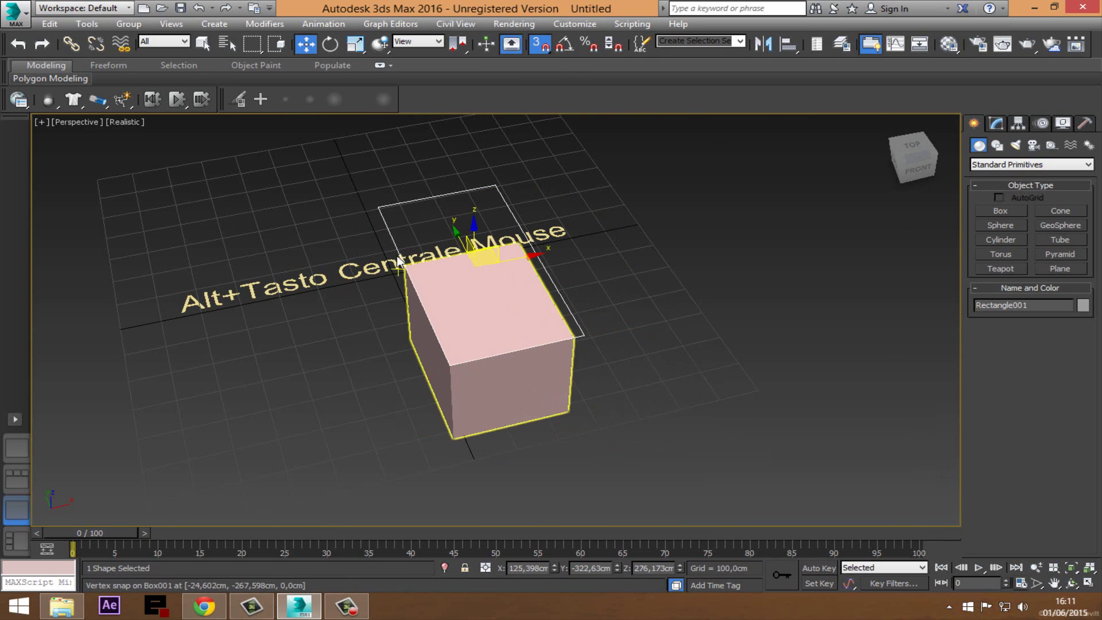
{"action": "left_click", "coordinate": [1071, 584]}
{"action": "mouse_move", "coordinate": [537, 394]}
{"action": "left_mouse_down"}
{"action": "mouse_move", "coordinate": [639, 319]}
{"action": "mouse_move", "coordinate": [668, 348]}
{"action": "mouse_move", "coordinate": [561, 389]}
{"action": "mouse_move", "coordinate": [509, 389]}
{"action": "mouse_move", "coordinate": [401, 313]}
{"action": "mouse_move", "coordinate": [519, 309]}
{"action": "mouse_move", "coordinate": [486, 345]}
{"action": "left_mouse_up"}
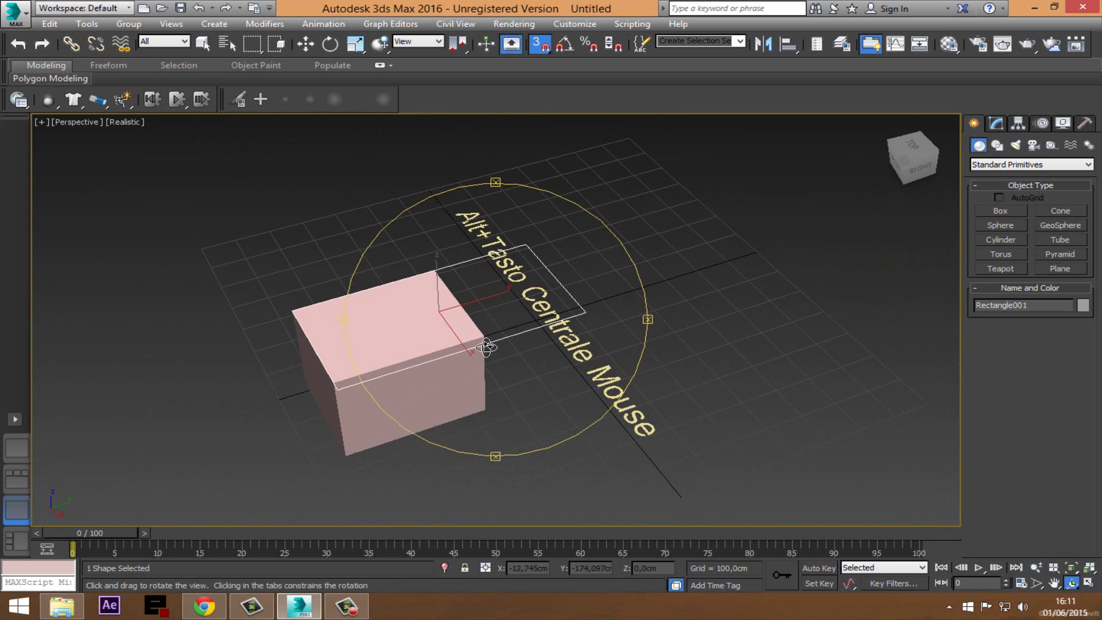
Step: Set the angle snap to 45° and trial-rotate the rectangle 45° and back to 0°
{"action": "right_click", "coordinate": [564, 48]}
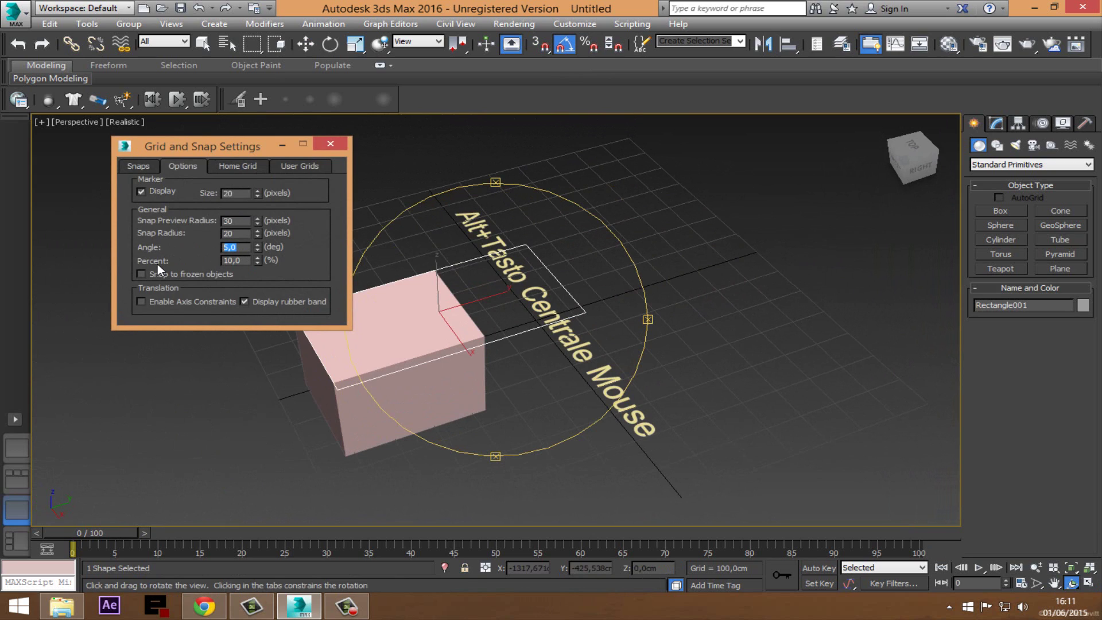
{"action": "type", "text": "45"}
{"action": "left_click", "coordinate": [337, 149]}
{"action": "key", "text": "w"}
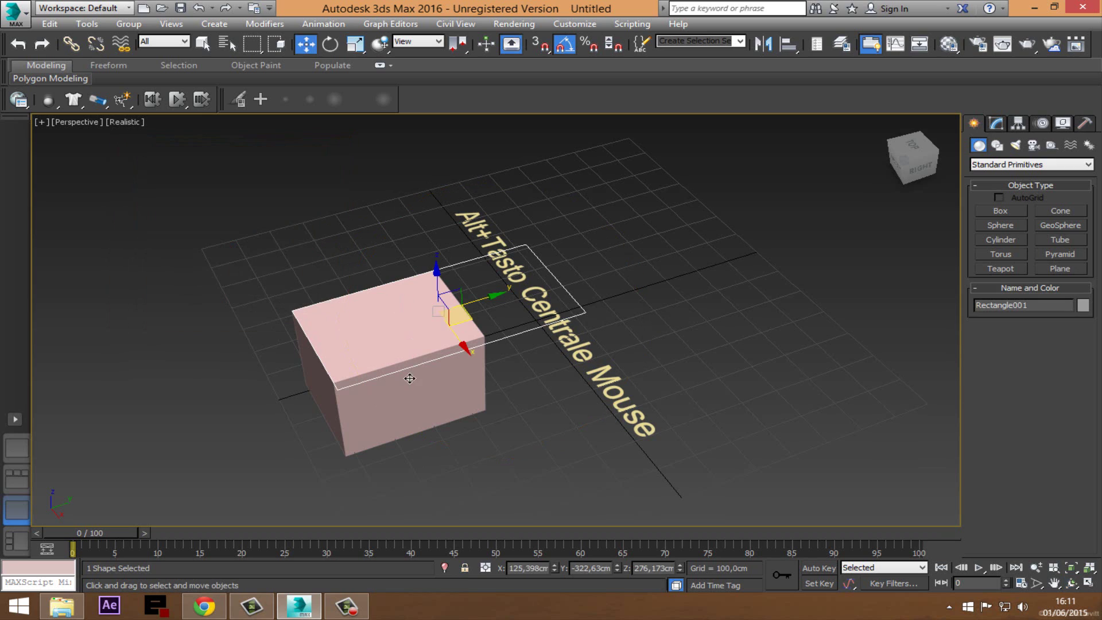
{"action": "left_click", "coordinate": [330, 44]}
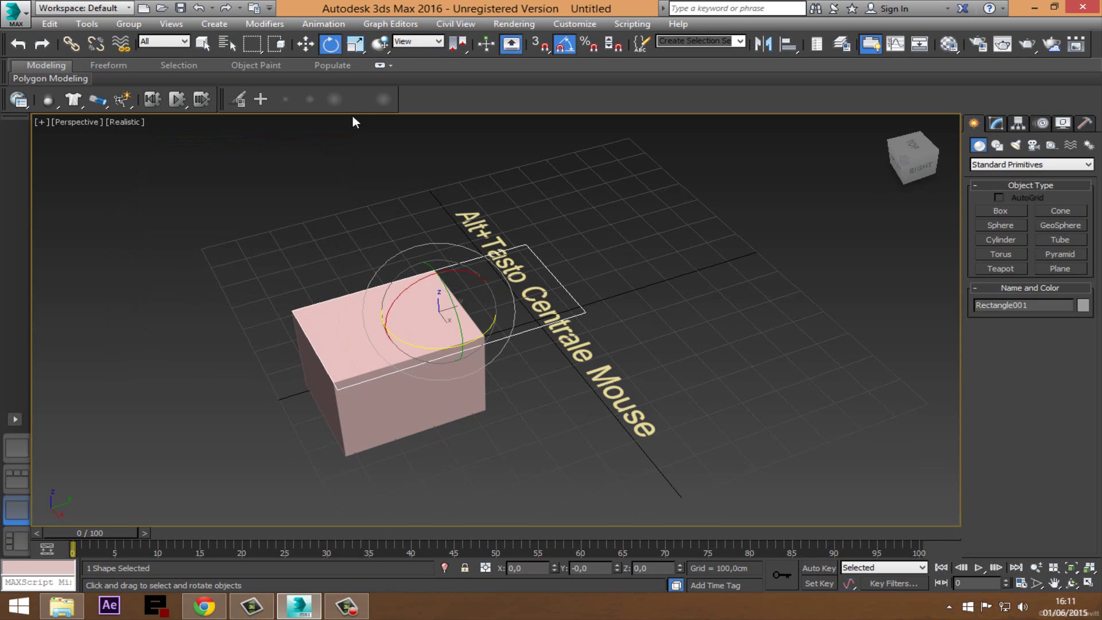
{"action": "left_click_drag", "start_coordinate": [453, 360], "coordinate": [457, 360]}
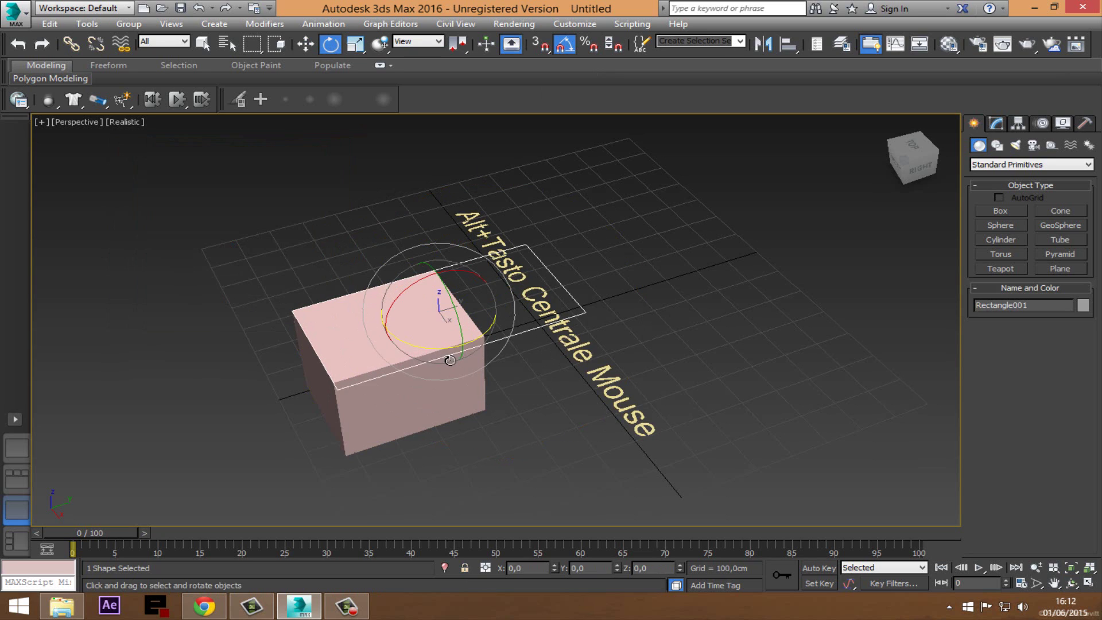
{"action": "left_click_drag", "start_coordinate": [457, 360], "coordinate": [453, 357]}
Step: Change the angle snap to 10° and rotate the rectangle -20° about Z
{"action": "right_click", "coordinate": [558, 47]}
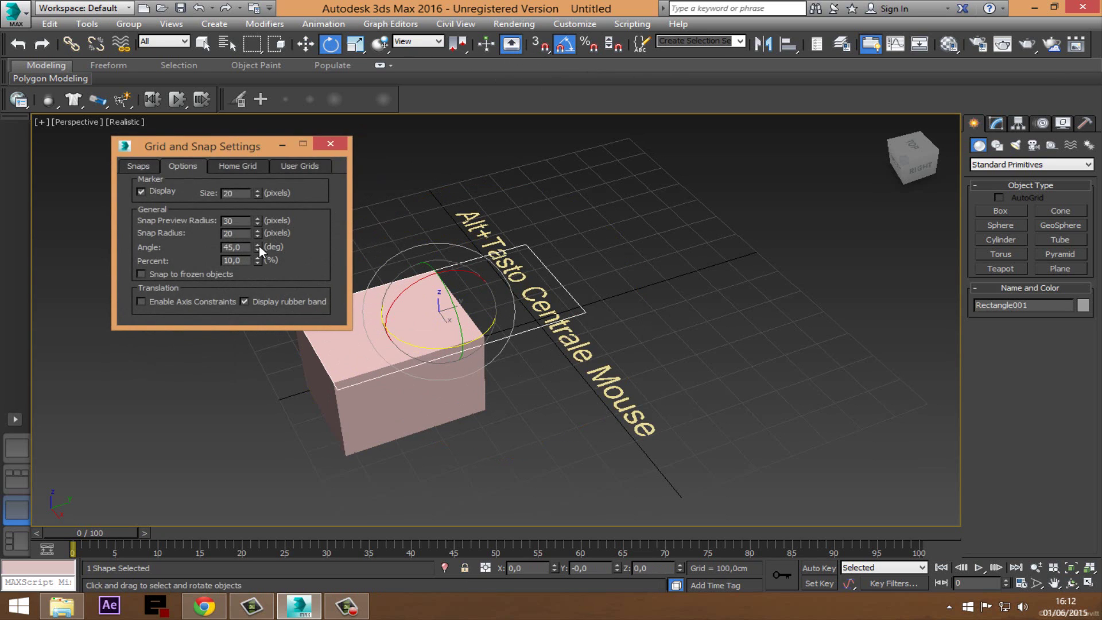
{"action": "double_click", "coordinate": [233, 247]}
{"action": "type", "text": "10"}
{"action": "key", "text": "Return"}
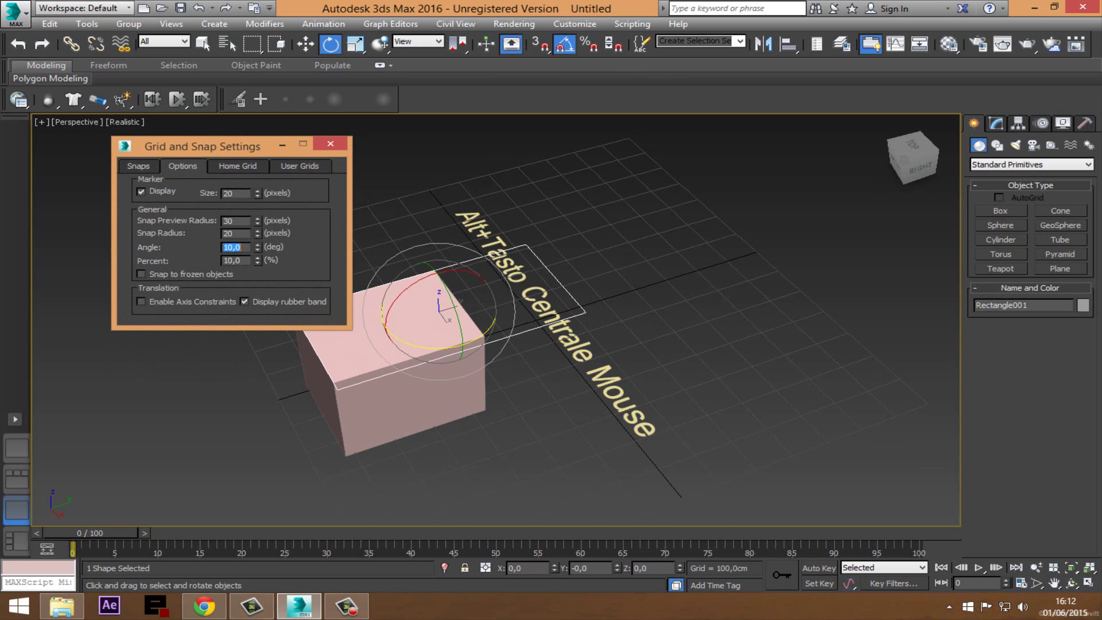
{"action": "mouse_move", "coordinate": [456, 361]}
{"action": "left_mouse_down"}
{"action": "mouse_move", "coordinate": [444, 362]}
{"action": "mouse_move", "coordinate": [457, 361]}
{"action": "left_mouse_up"}
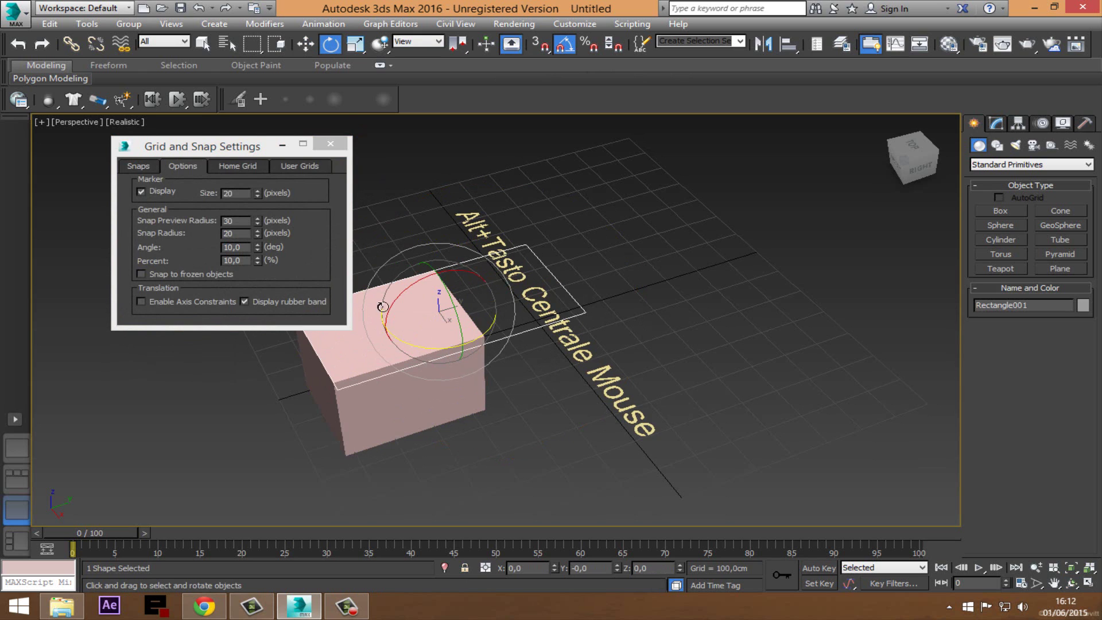
{"action": "middle_click_drag", "start_coordinate": [417, 290], "coordinate": [467, 307], "text": "alt"}
{"action": "scroll", "coordinate": [529, 281], "scroll_direction": "up", "scroll_amount": 2}
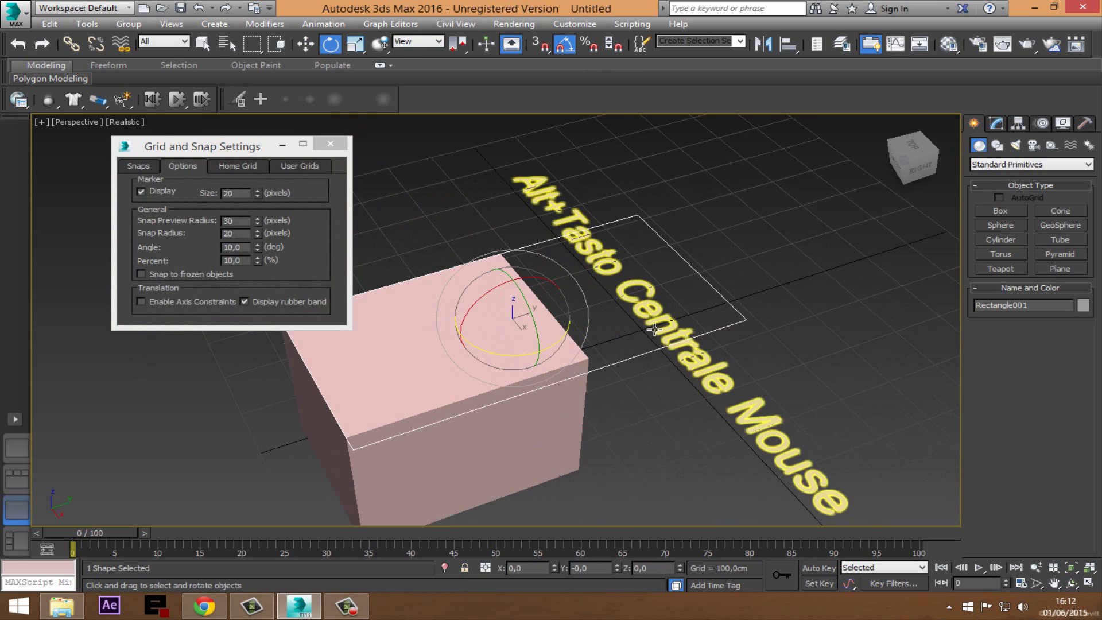
{"action": "scroll", "coordinate": [529, 280], "scroll_direction": "down", "scroll_amount": 2}
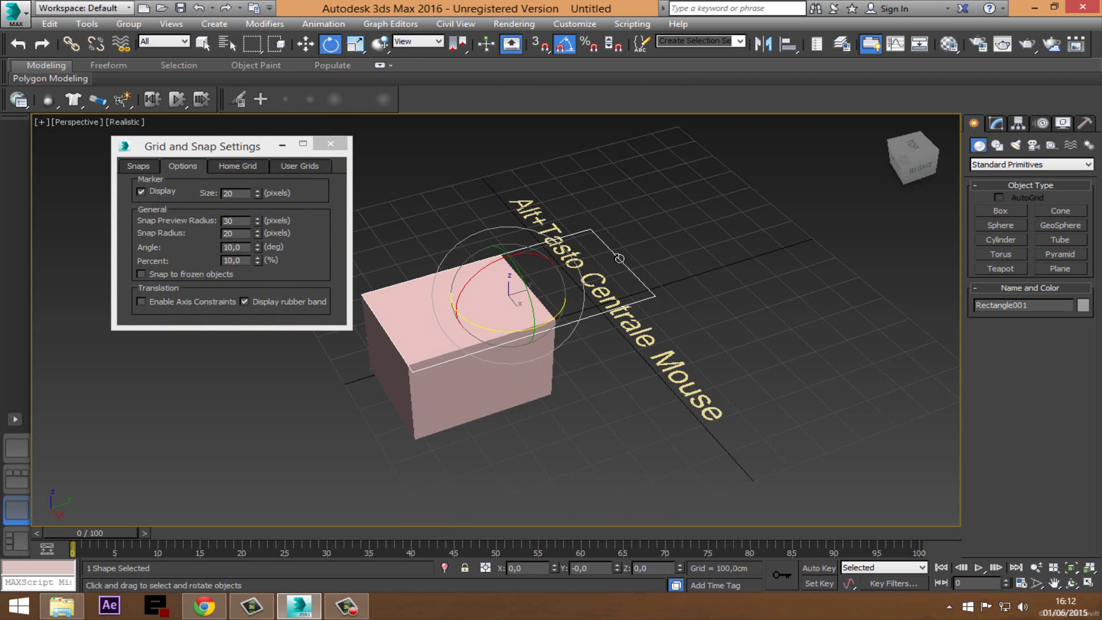
{"action": "left_click", "coordinate": [330, 144]}
{"action": "middle_click_drag", "start_coordinate": [576, 308], "coordinate": [510, 339]}
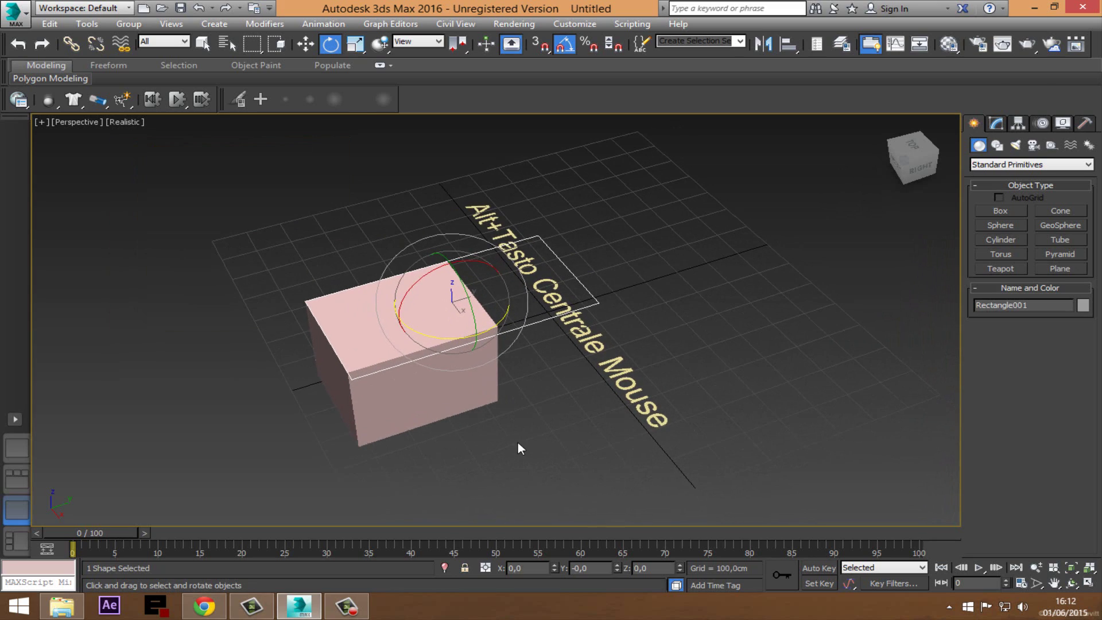